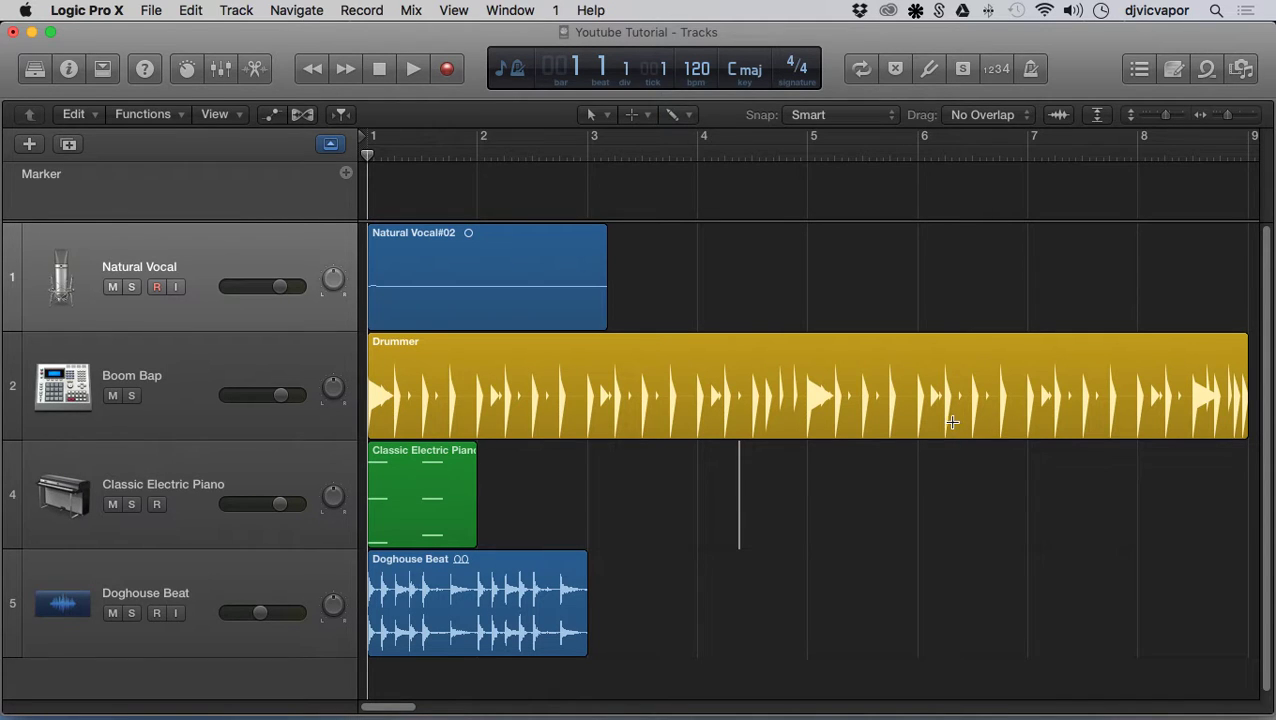
# Step: Add Marker 1 at bar 1 and Marker 2 at bar 3 on the Marker track
pyautogui.click(378, 198)
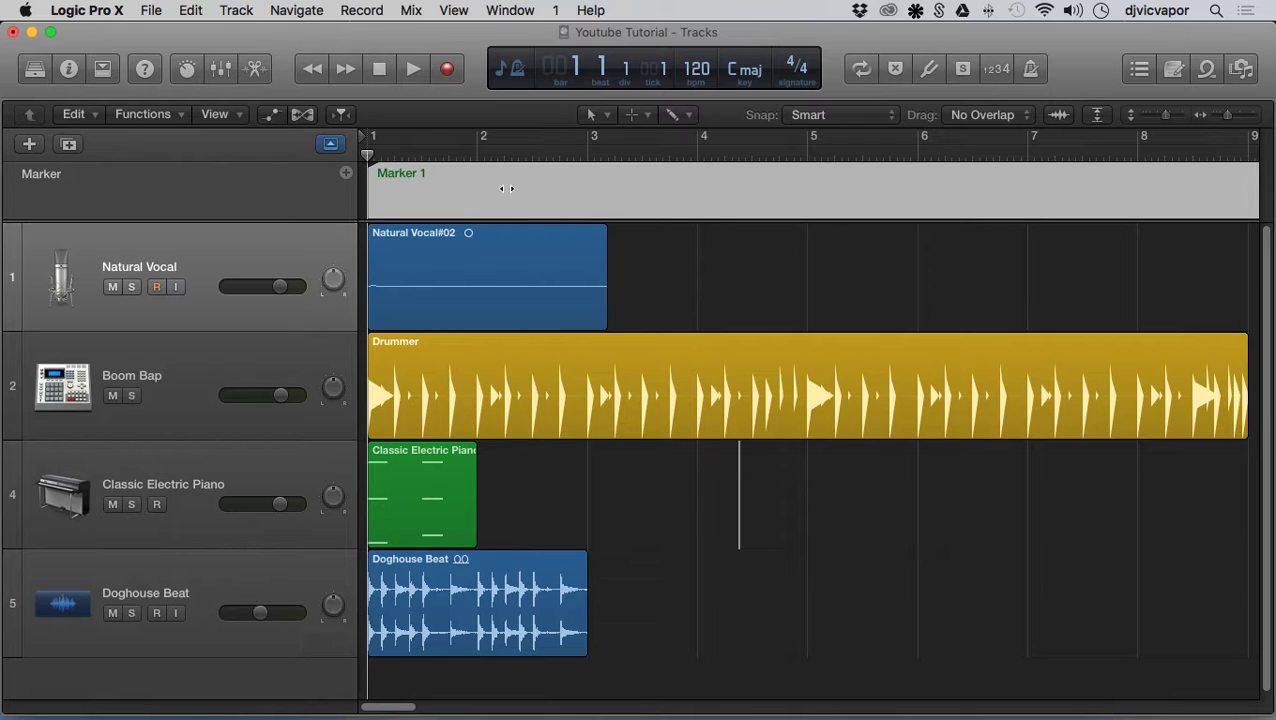
pyautogui.click(589, 186)
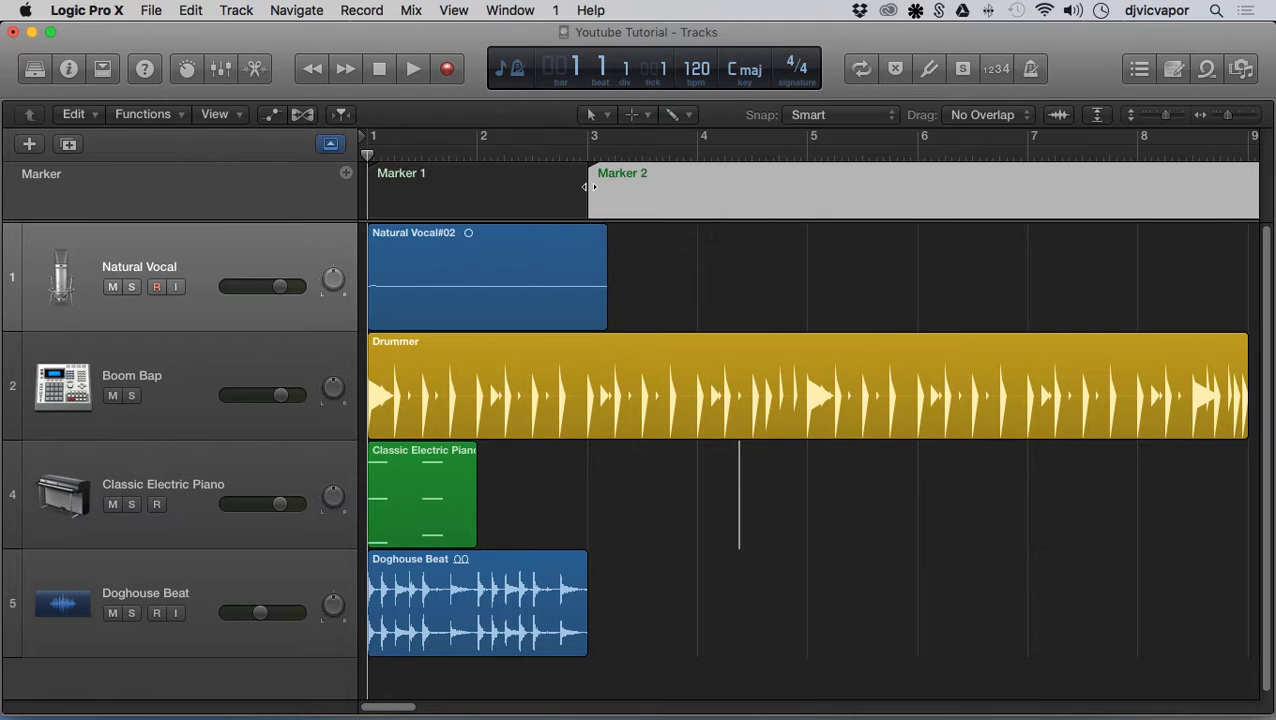
pyautogui.click(603, 115)
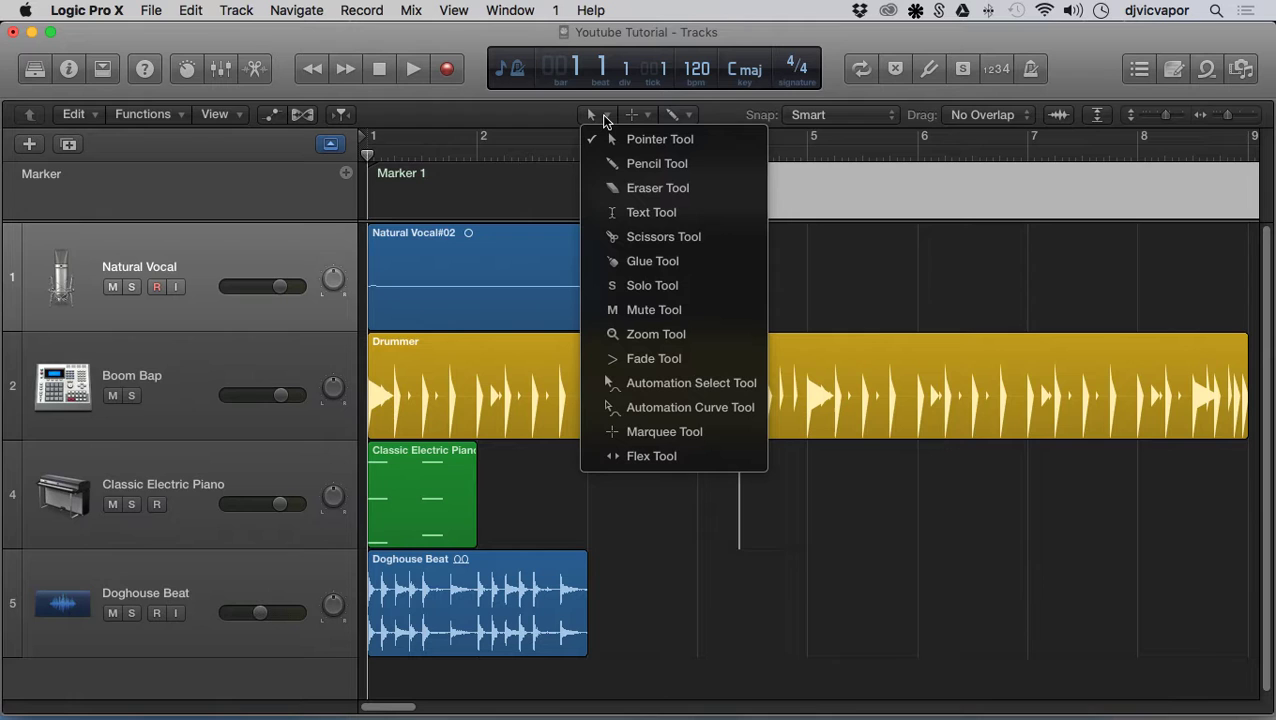
# Step: Shorten Marker 1 to end within bar 2 and move Marker 2's start to 2 4 4 1
pyautogui.click(566, 121)
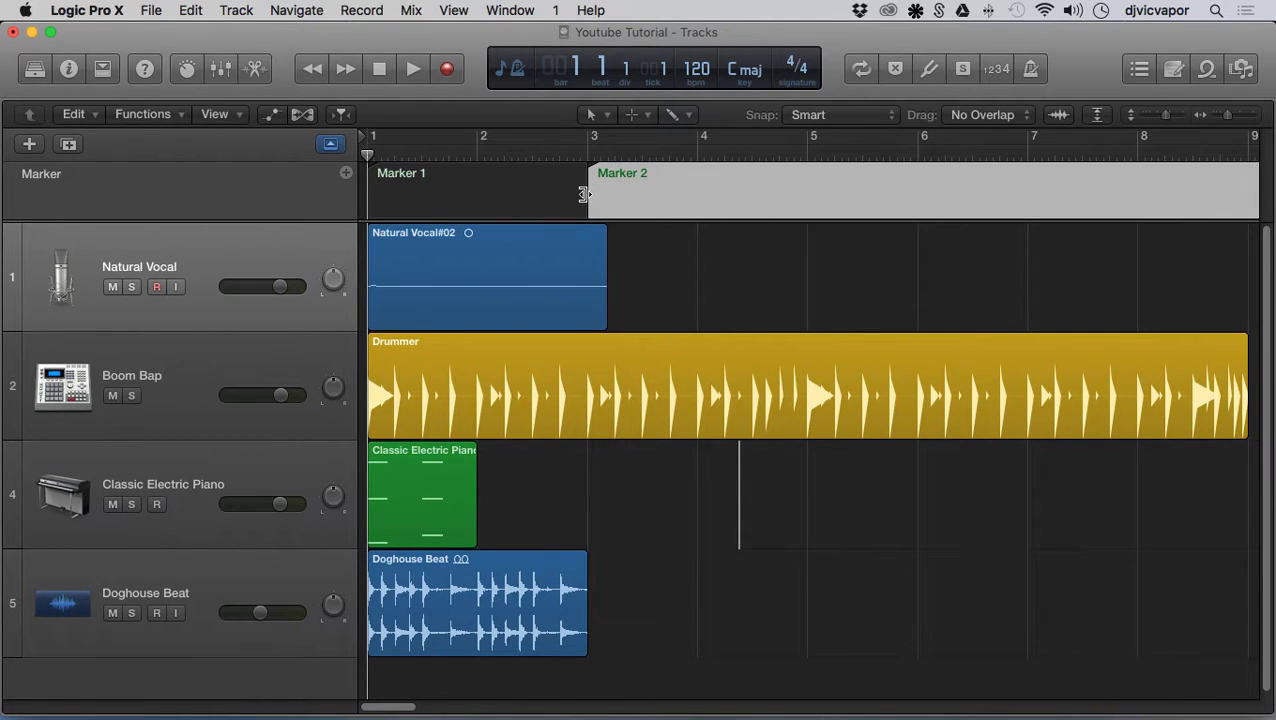
pyautogui.moveTo(585, 194)
pyautogui.mouseDown()
pyautogui.moveTo(477, 193)
pyautogui.moveTo(546, 194)
pyautogui.moveTo(523, 190)
pyautogui.mouseUp()
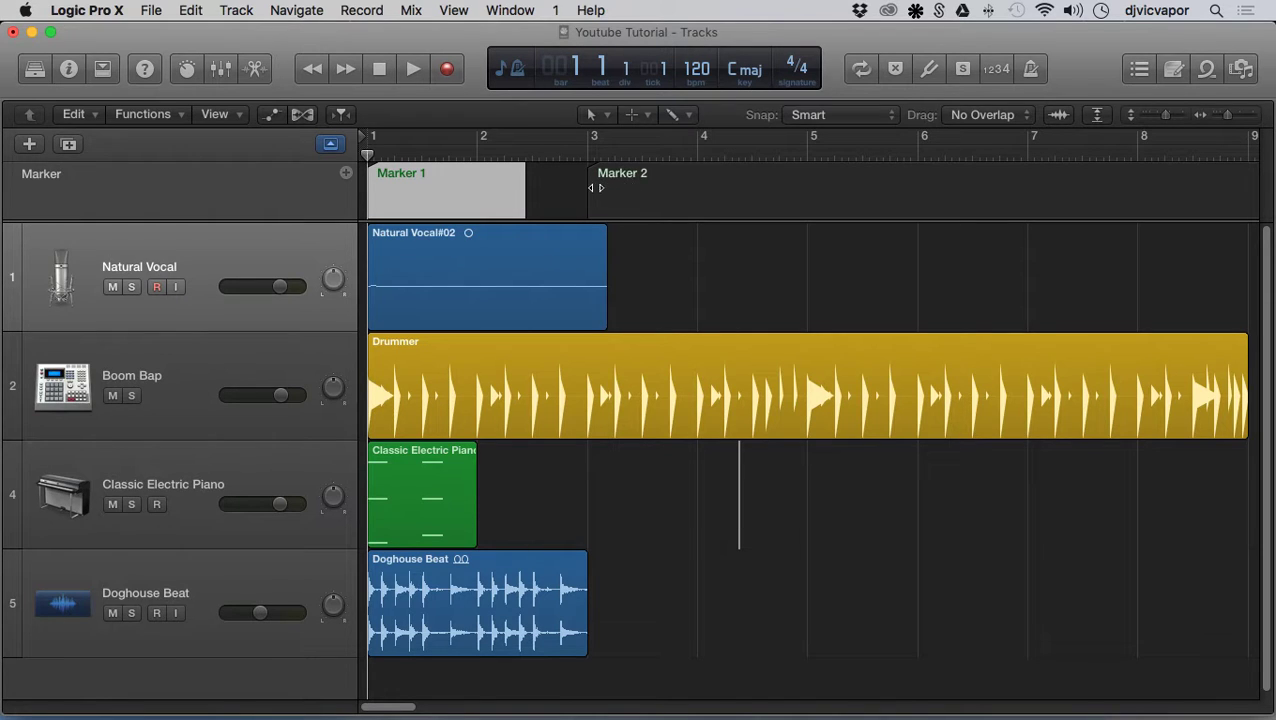
pyautogui.click(657, 192)
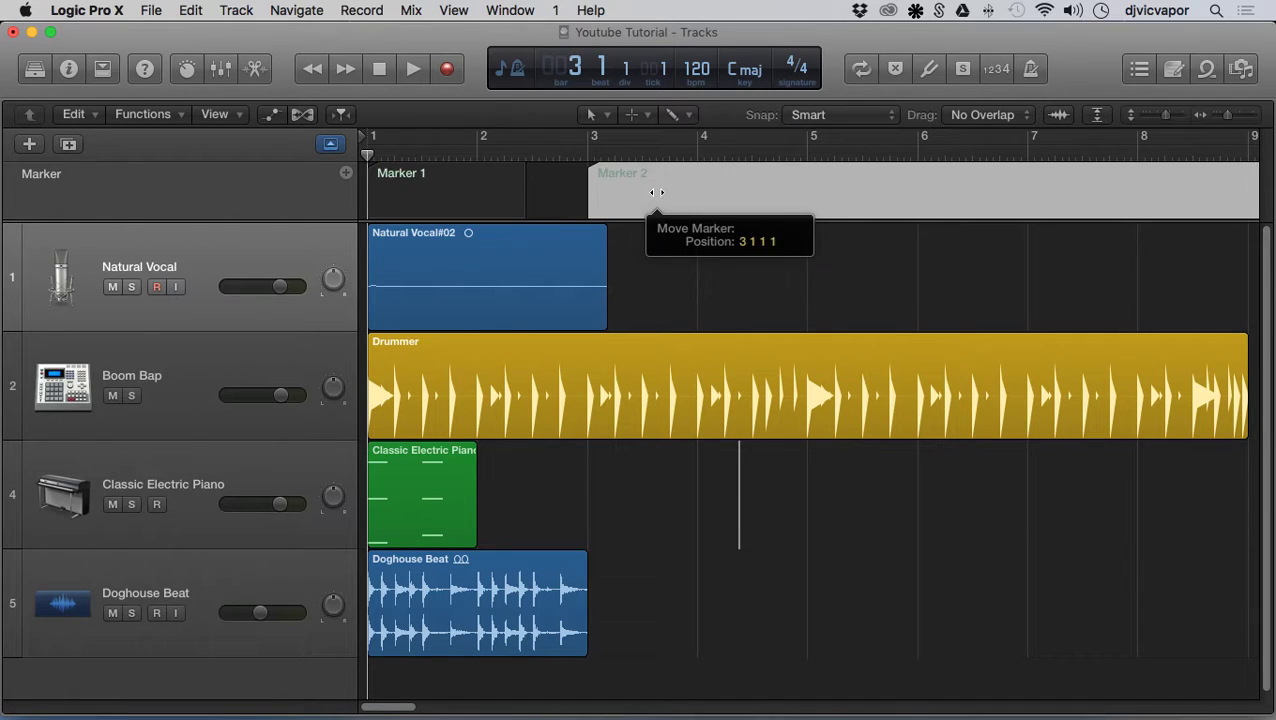
pyautogui.moveTo(657, 192); pyautogui.dragTo(601, 191)
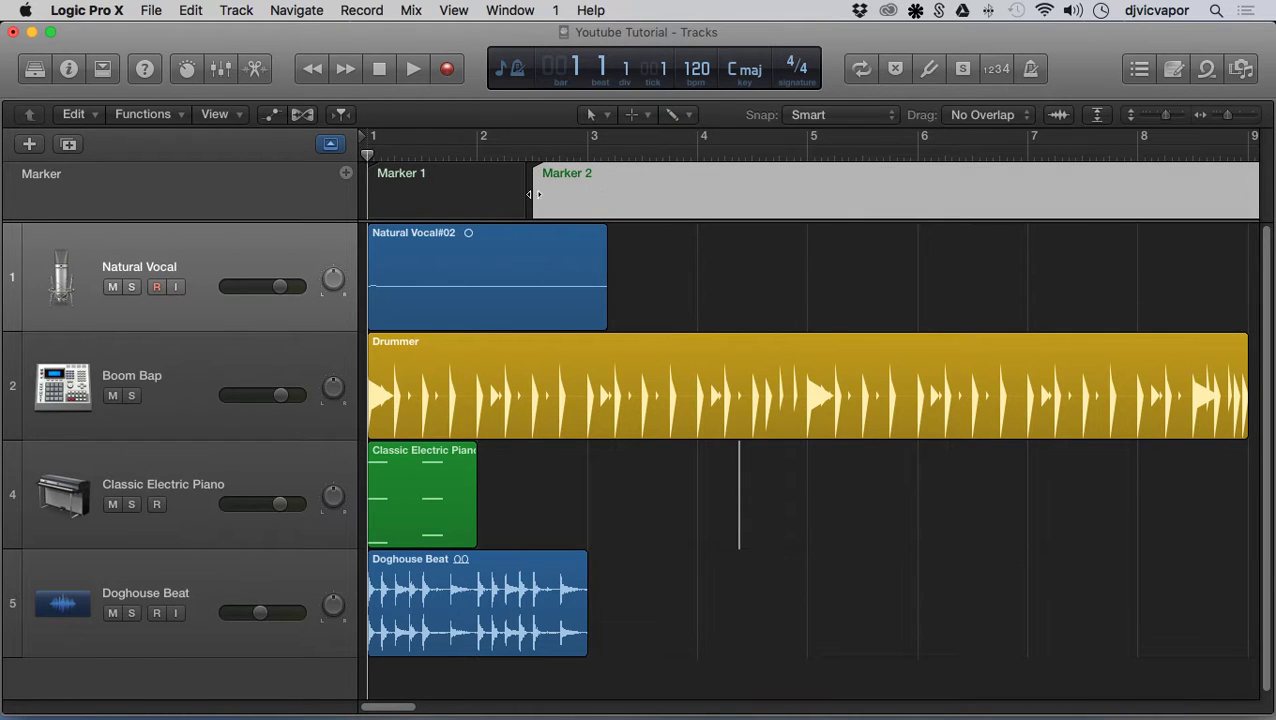
pyautogui.moveTo(525, 192)
pyautogui.mouseDown()
pyautogui.moveTo(508, 193)
pyautogui.moveTo(609, 186)
pyautogui.mouseUp()
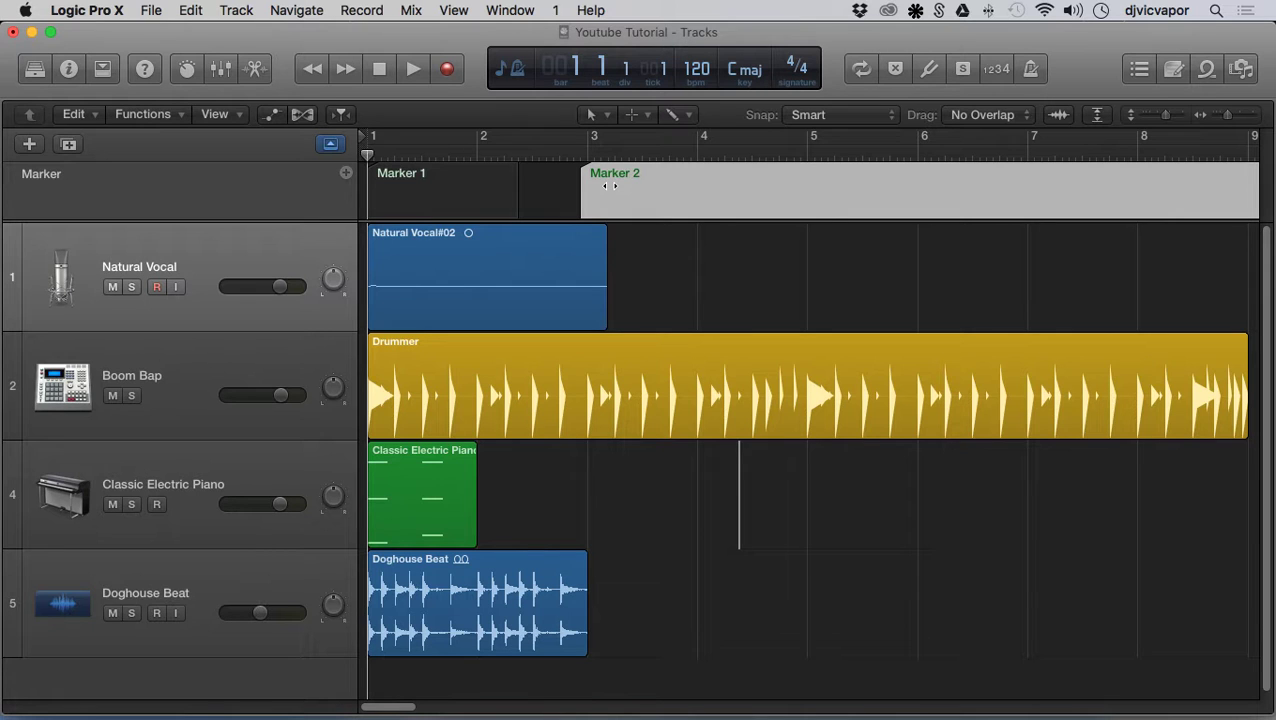
# Step: Delete Marker 1 and Marker 2 with the right-click Delete Marker command
pyautogui.rightClick(607, 184)
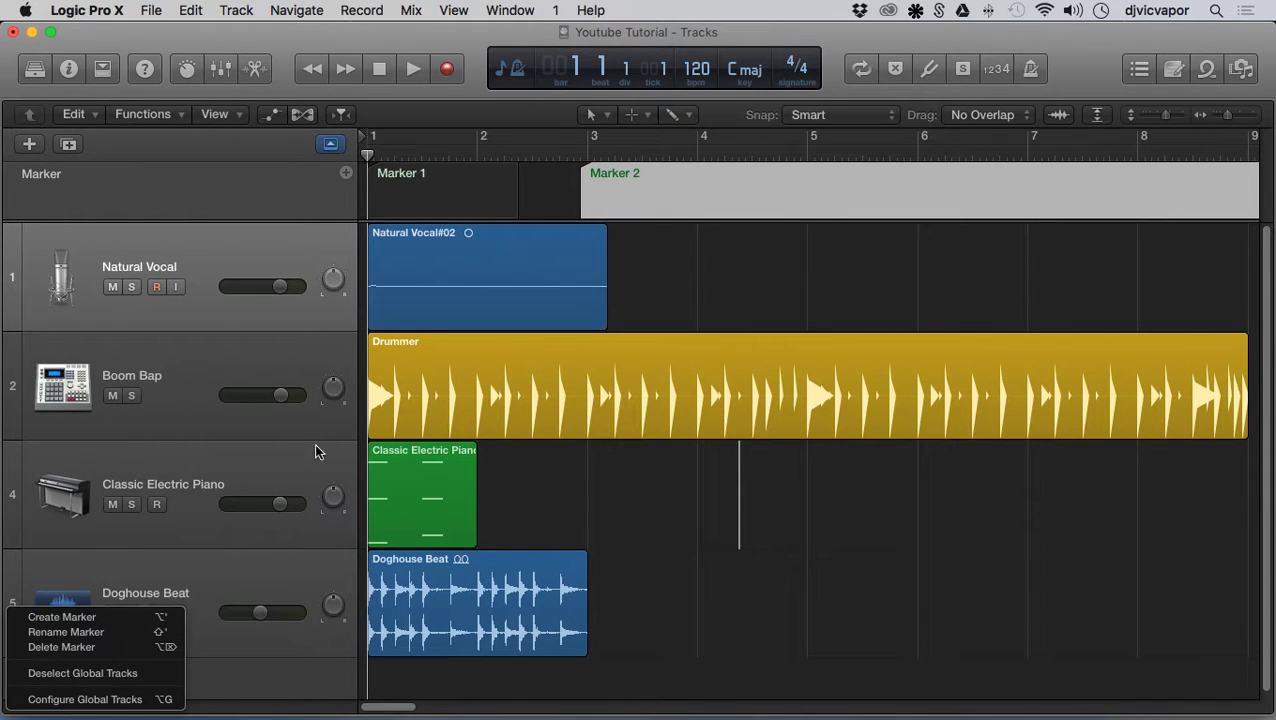
pyautogui.click(95, 647)
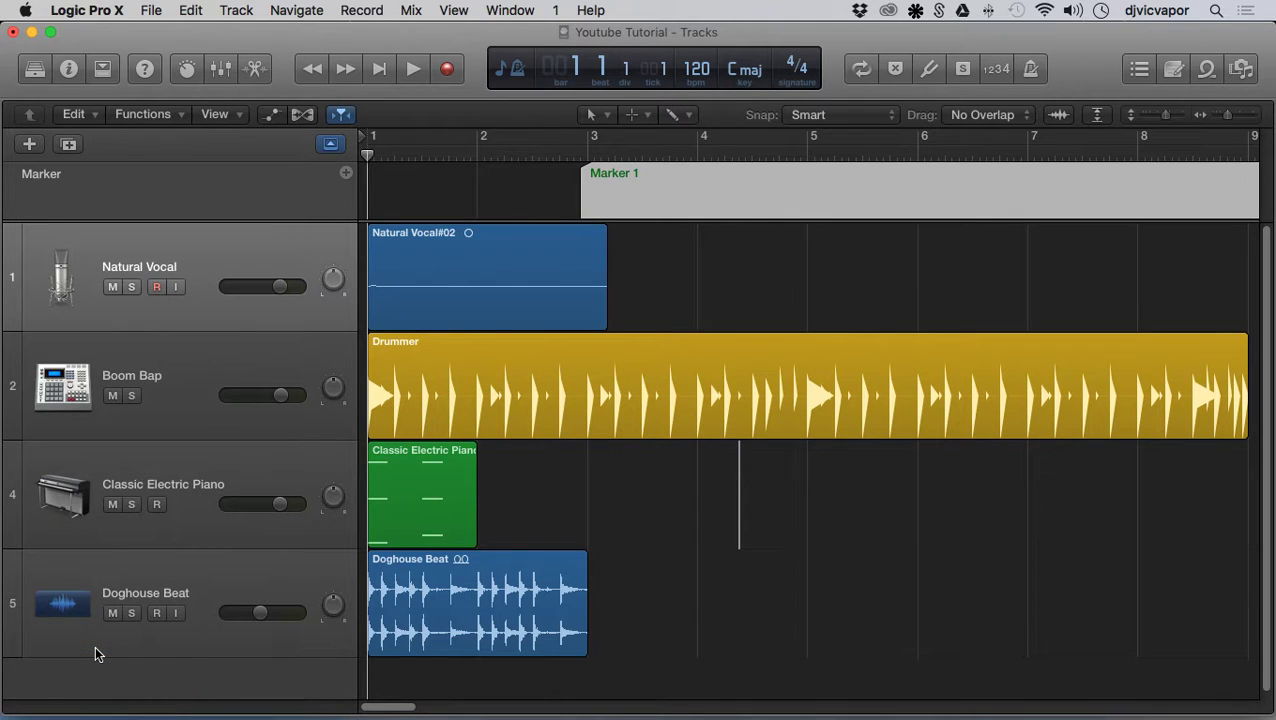
pyautogui.rightClick(607, 198)
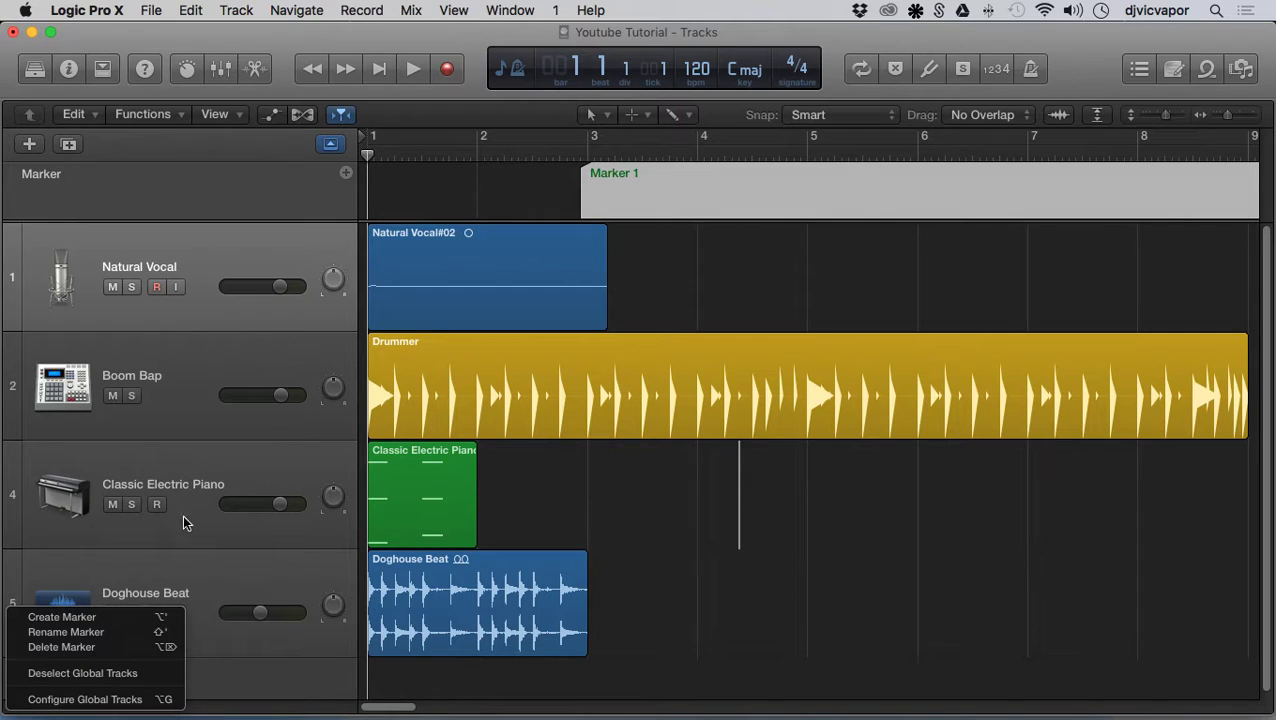
pyautogui.click(97, 647)
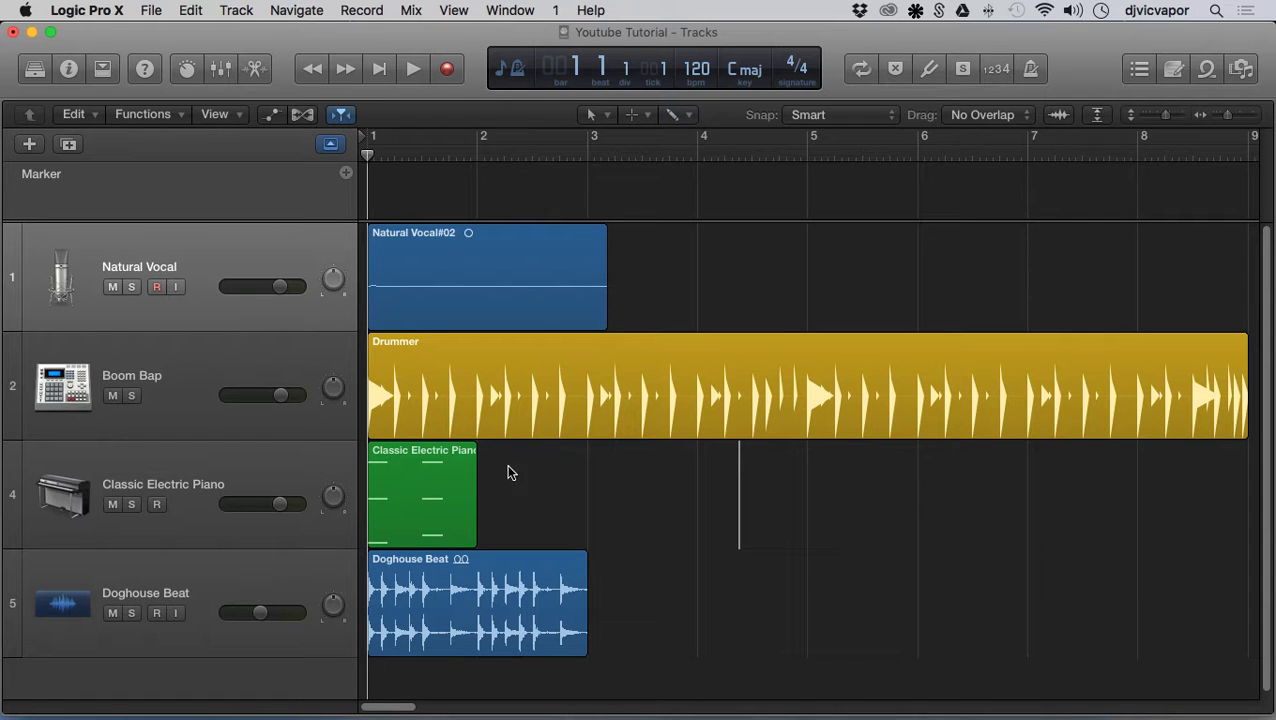
# Step: Create a marker from the selected Doghouse Beat region and put the playhead at bar 5
pyautogui.click(476, 558)
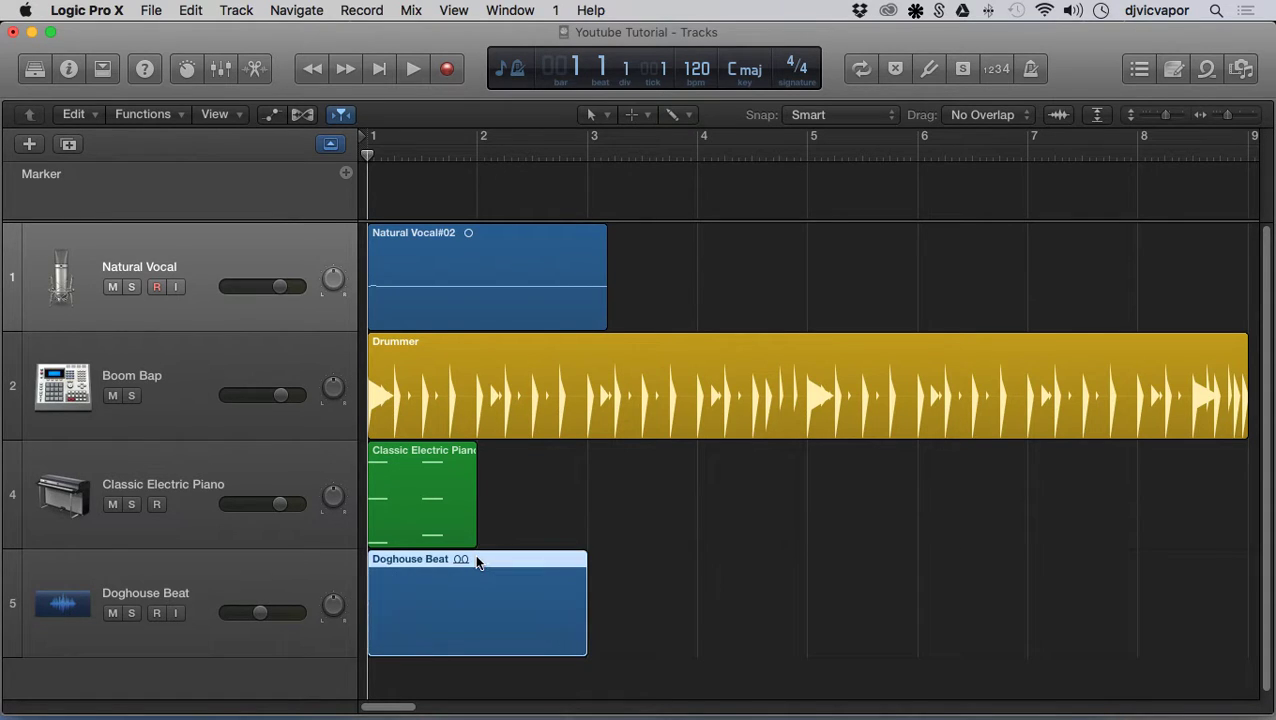
pyautogui.moveTo(476, 558); pyautogui.dragTo(466, 562)
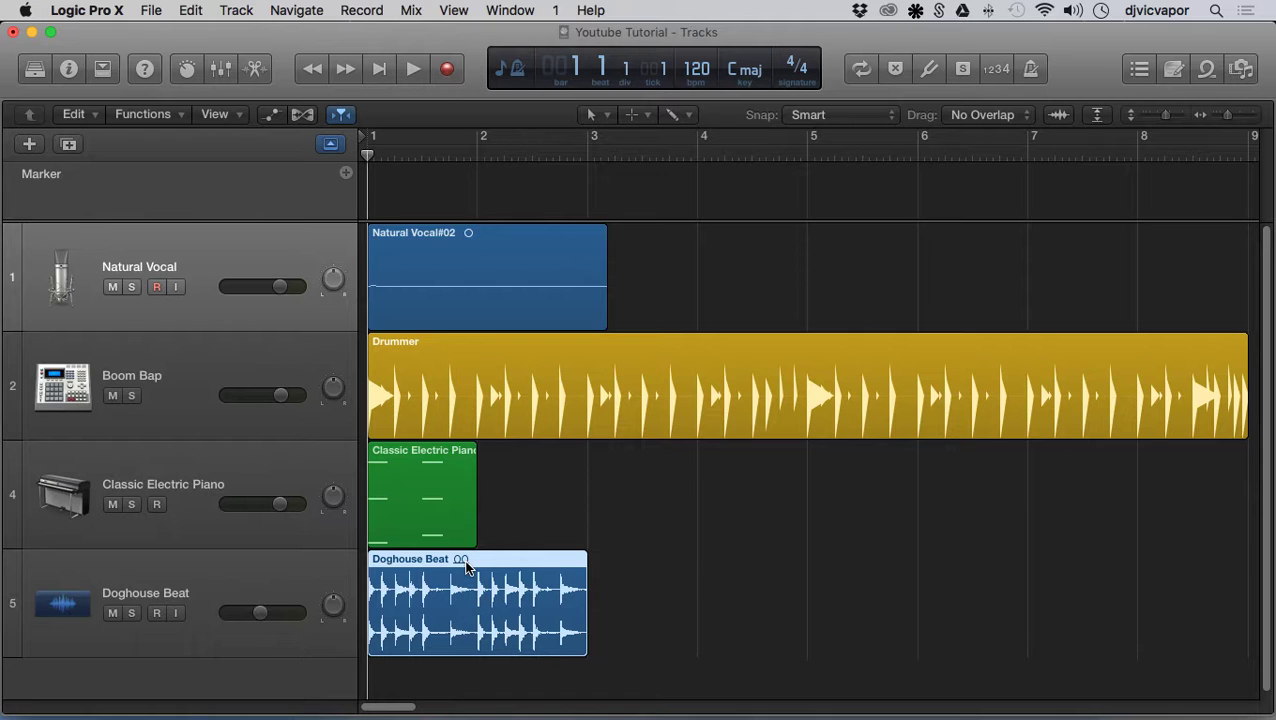
pyautogui.hotkey('alt', "'")
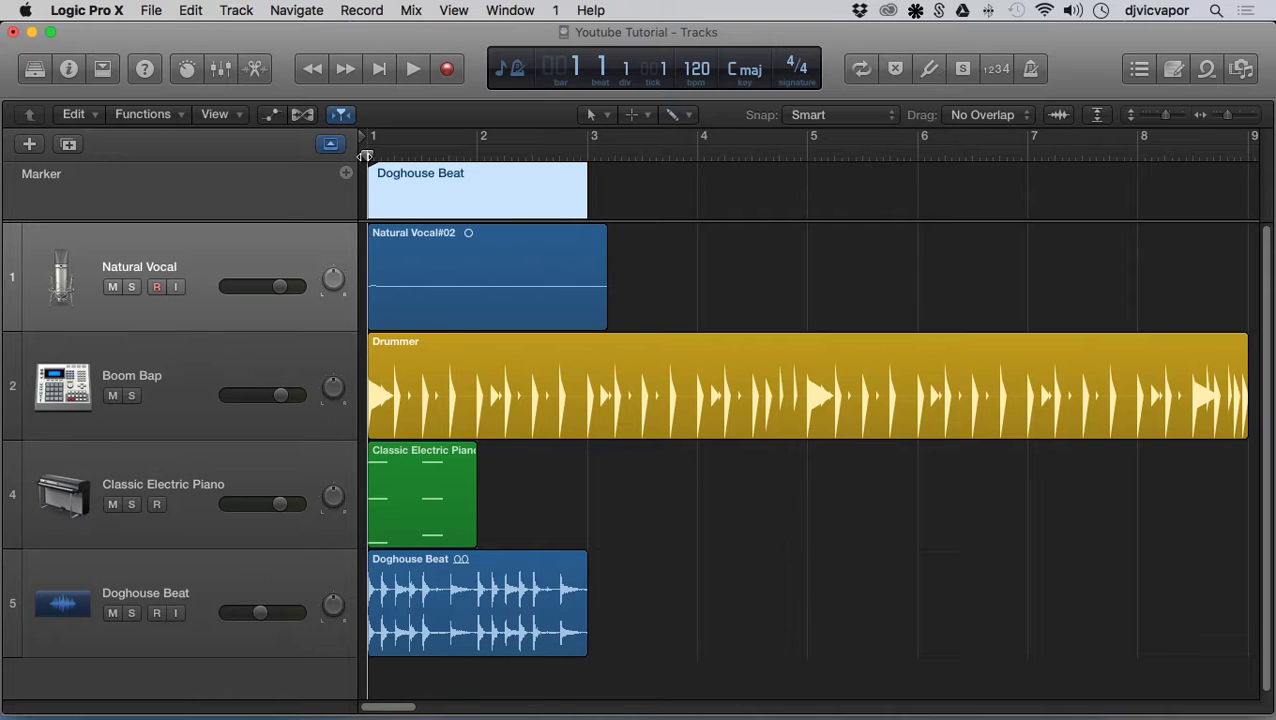
pyautogui.moveTo(366, 155); pyautogui.dragTo(806, 152)
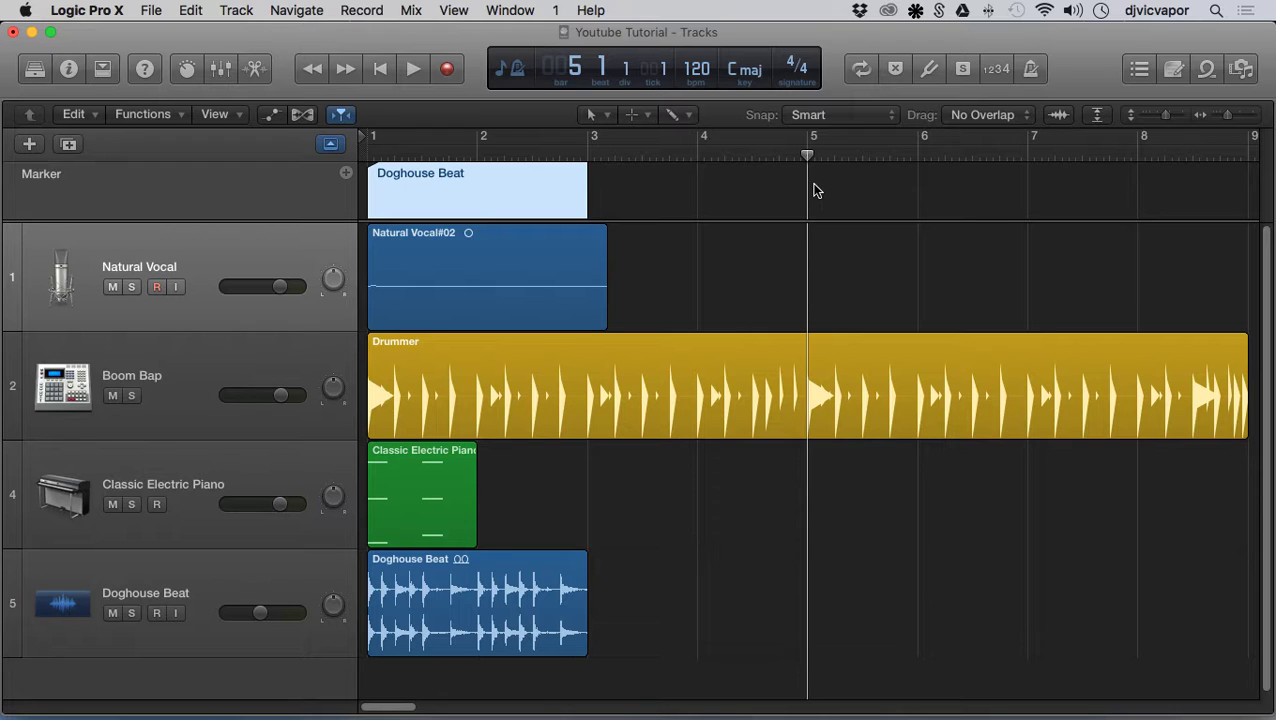
# Step: Paste Doghouse Beat marker copies at bars 5 and 8, then delete all the markers
pyautogui.press('super+v')
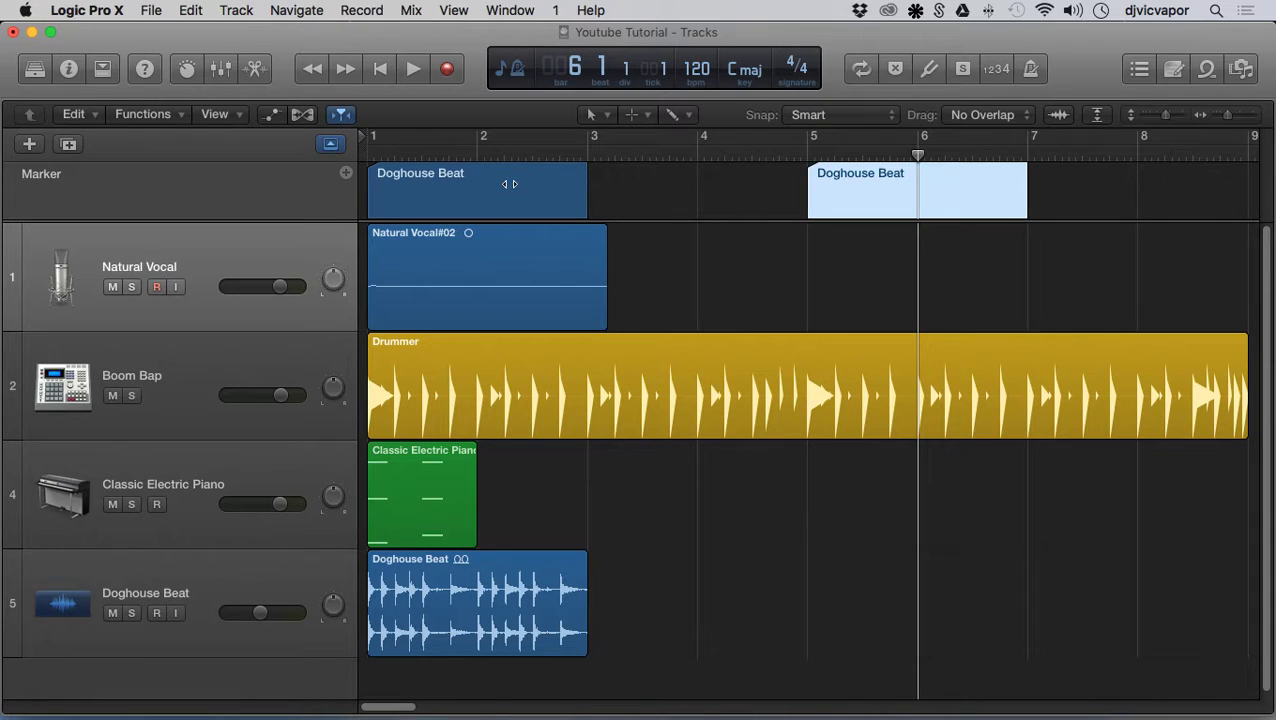
pyautogui.moveTo(919, 153); pyautogui.dragTo(1137, 156)
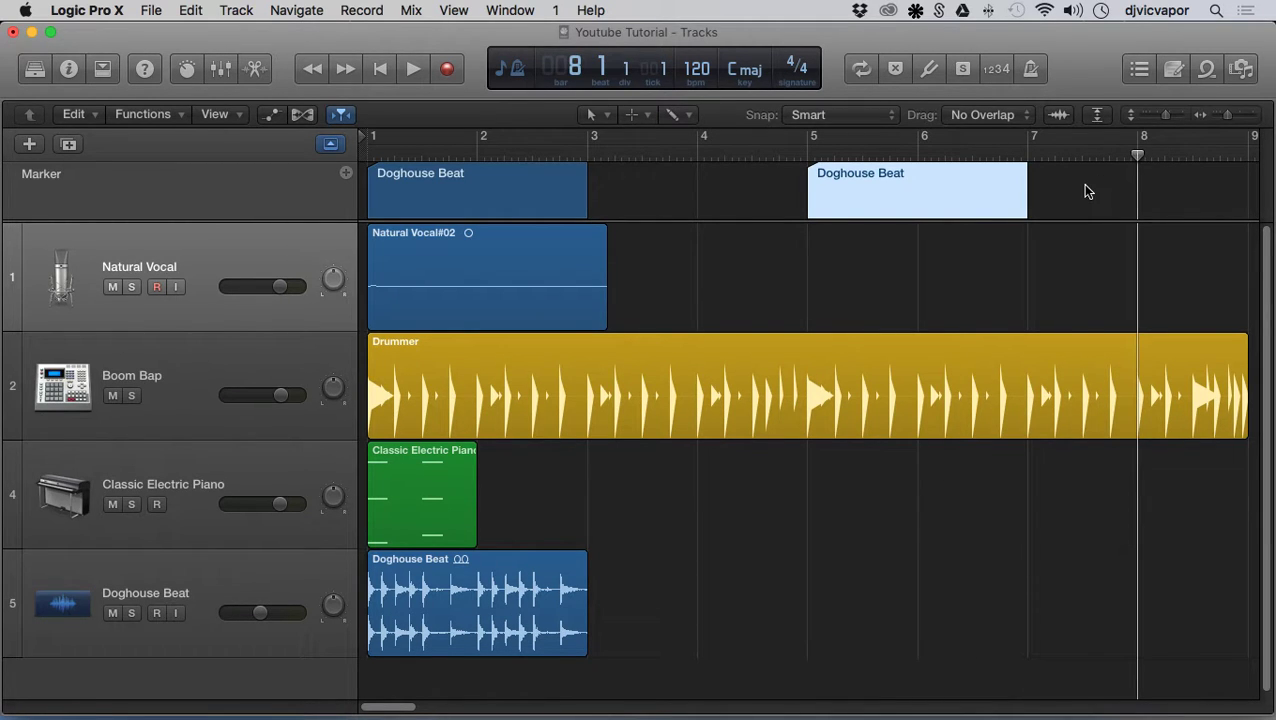
pyautogui.press('super+v')
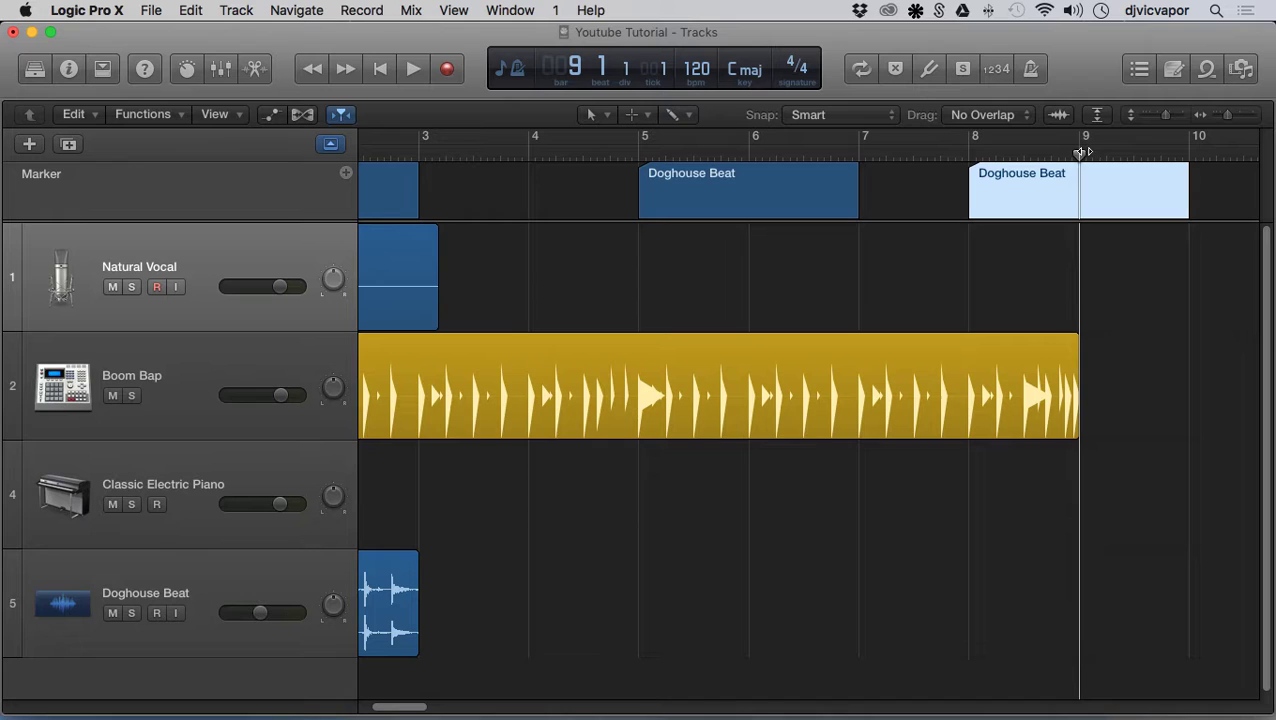
pyautogui.moveTo(1078, 152); pyautogui.dragTo(972, 158)
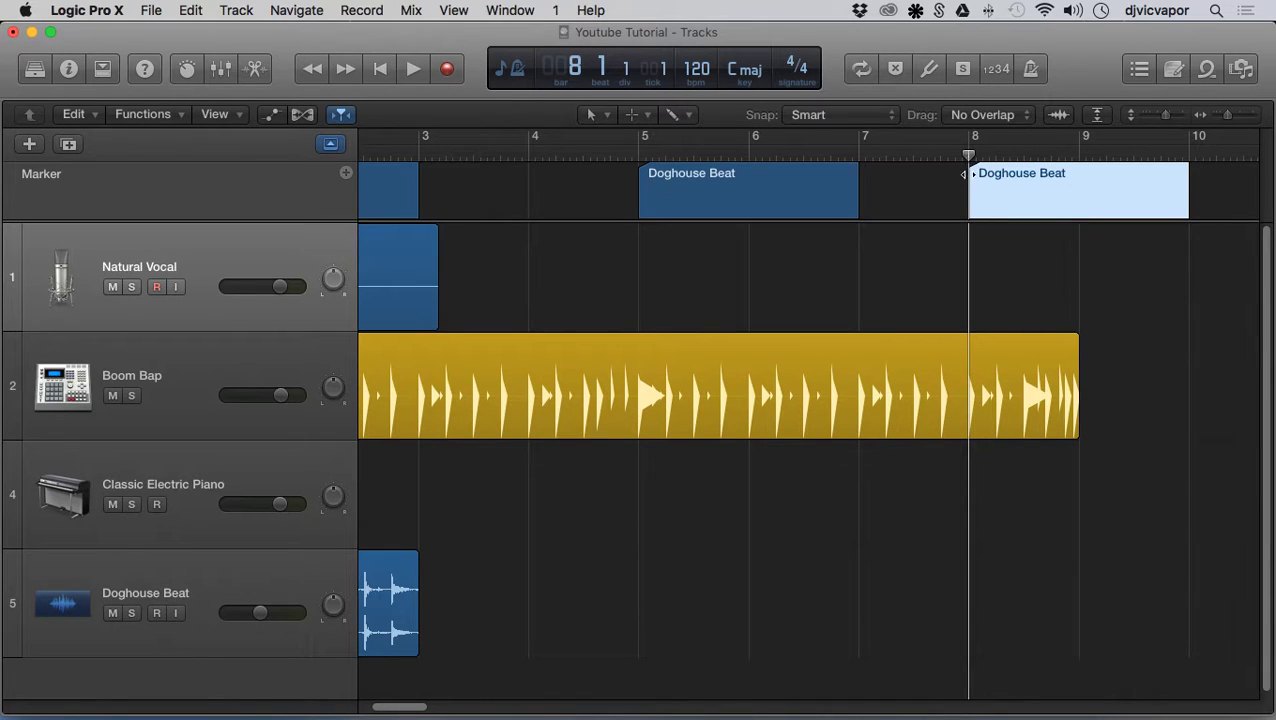
pyautogui.press('BackSpace')
pyautogui.press('BackSpace')
pyautogui.press('BackSpace')
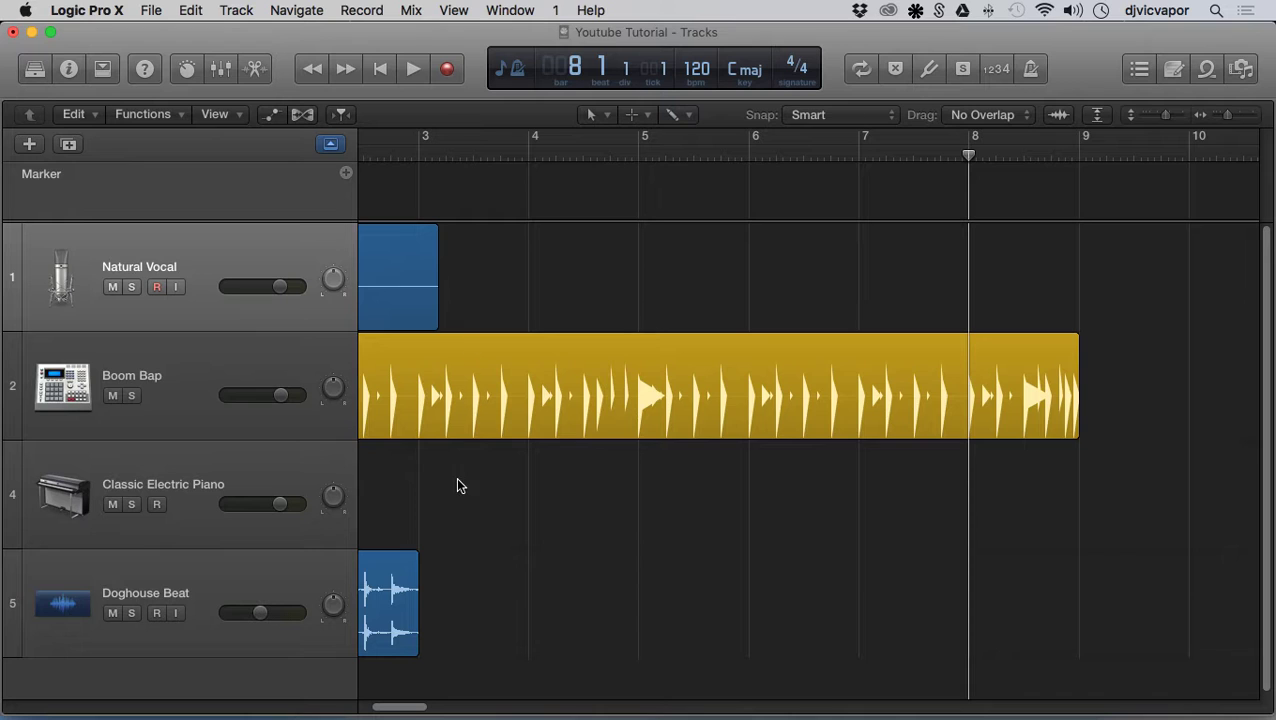
# Step: Recreate Marker 1 at bar 1 and Marker 2 at bar 3, nudging Marker 2's start right
pyautogui.moveTo(393, 707); pyautogui.dragTo(361, 711)
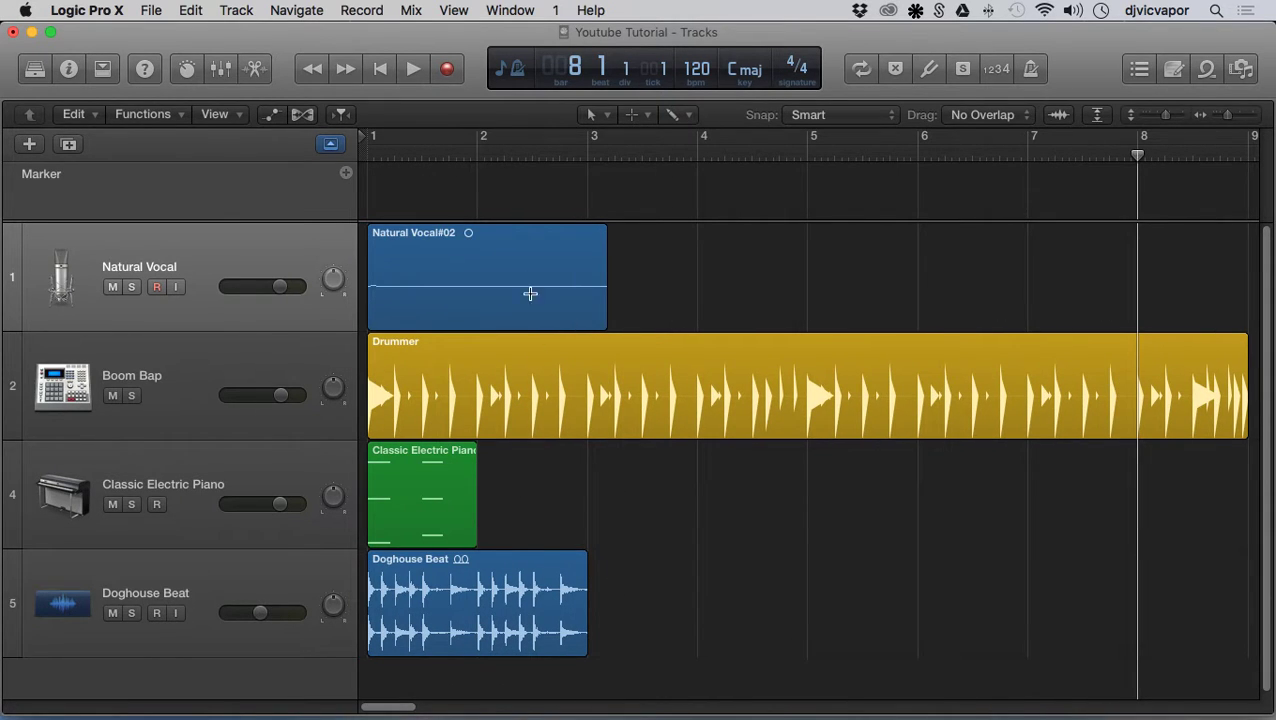
pyautogui.keyDown('super'); pyautogui.click(370, 190); pyautogui.keyUp('super')
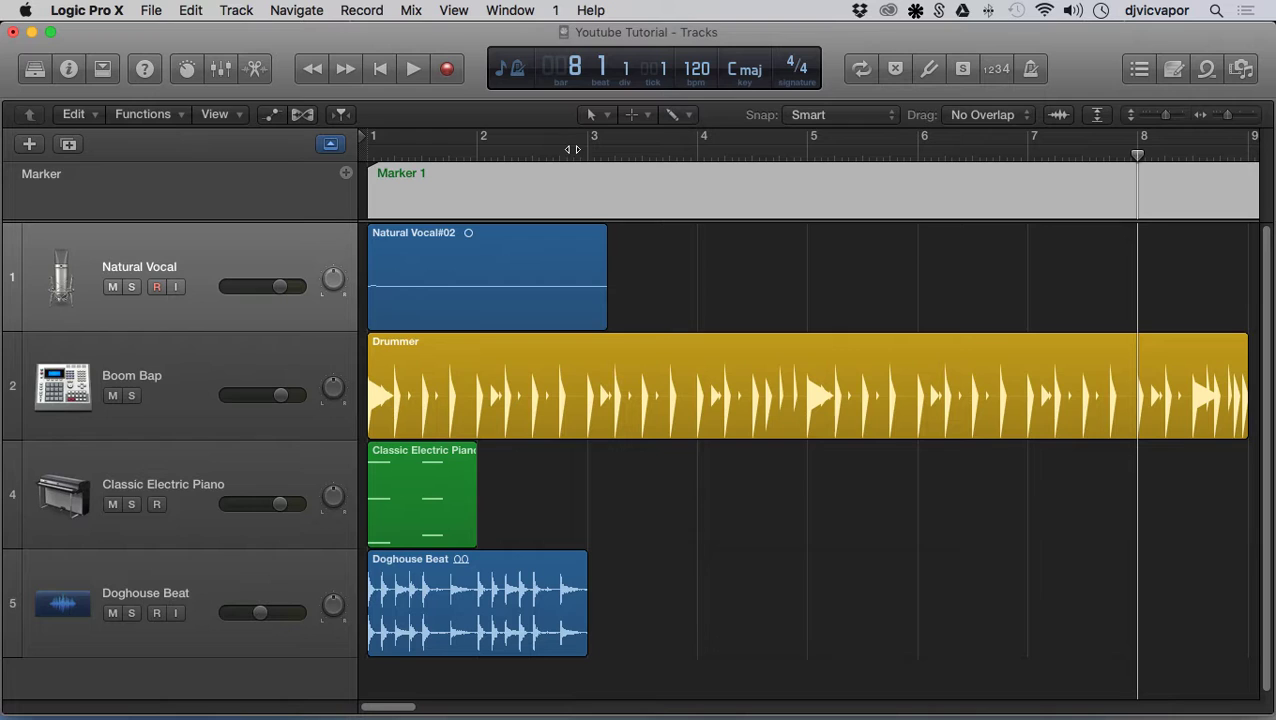
pyautogui.keyDown('super'); pyautogui.click(591, 173); pyautogui.keyUp('super')
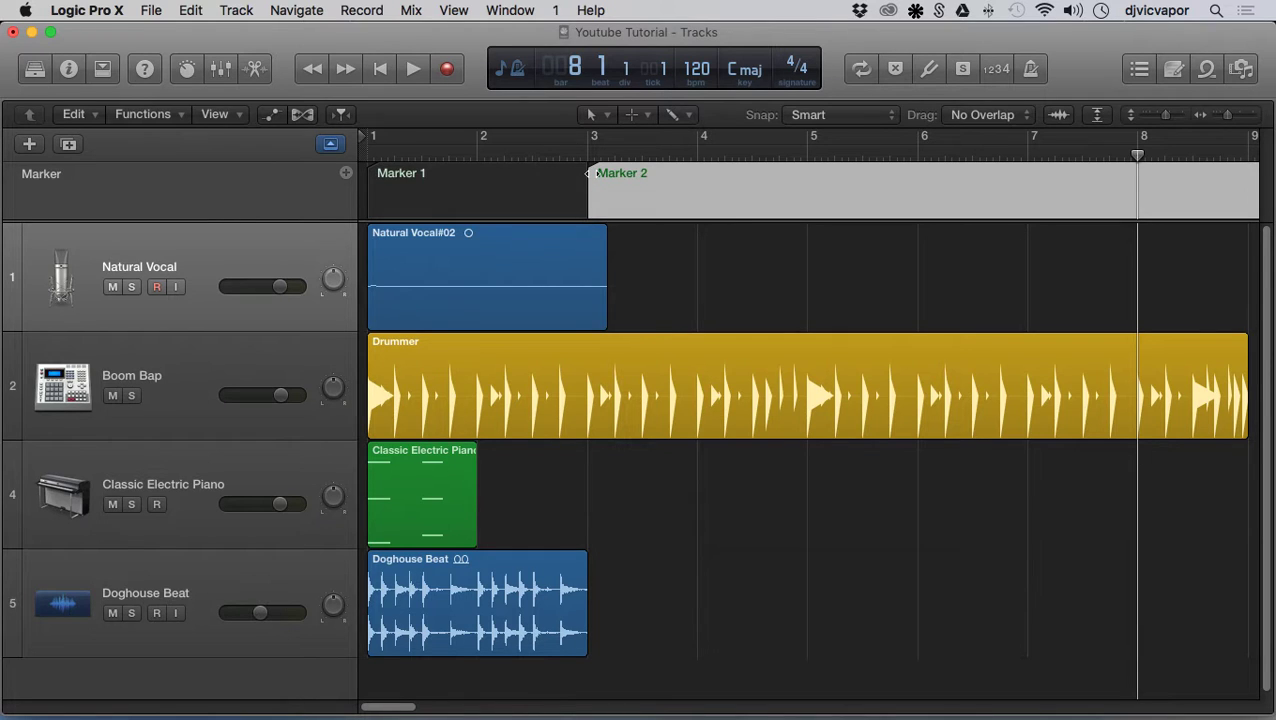
pyautogui.moveTo(591, 173); pyautogui.dragTo(662, 181)
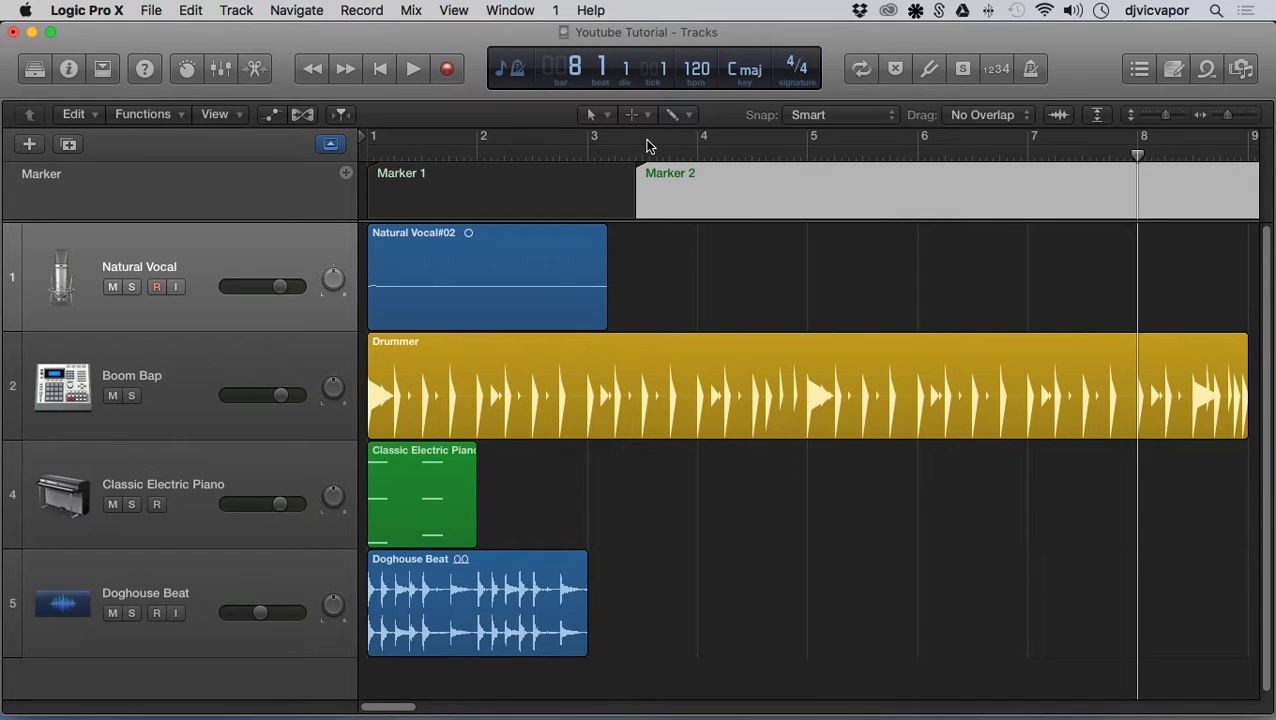
# Step: Draw a cycle range from mid-bar 3 to bar 6 and fit Marker 2 to it
pyautogui.moveTo(649, 140); pyautogui.dragTo(683, 140)
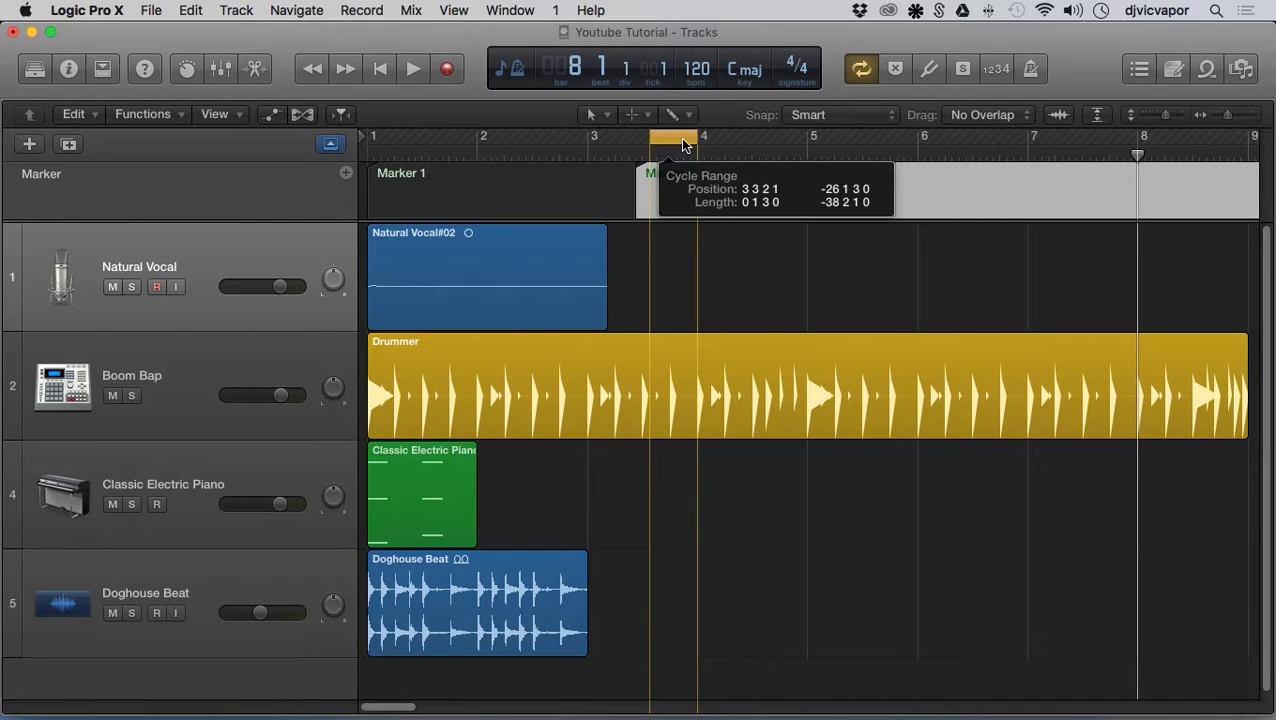
pyautogui.moveTo(683, 145); pyautogui.dragTo(897, 143)
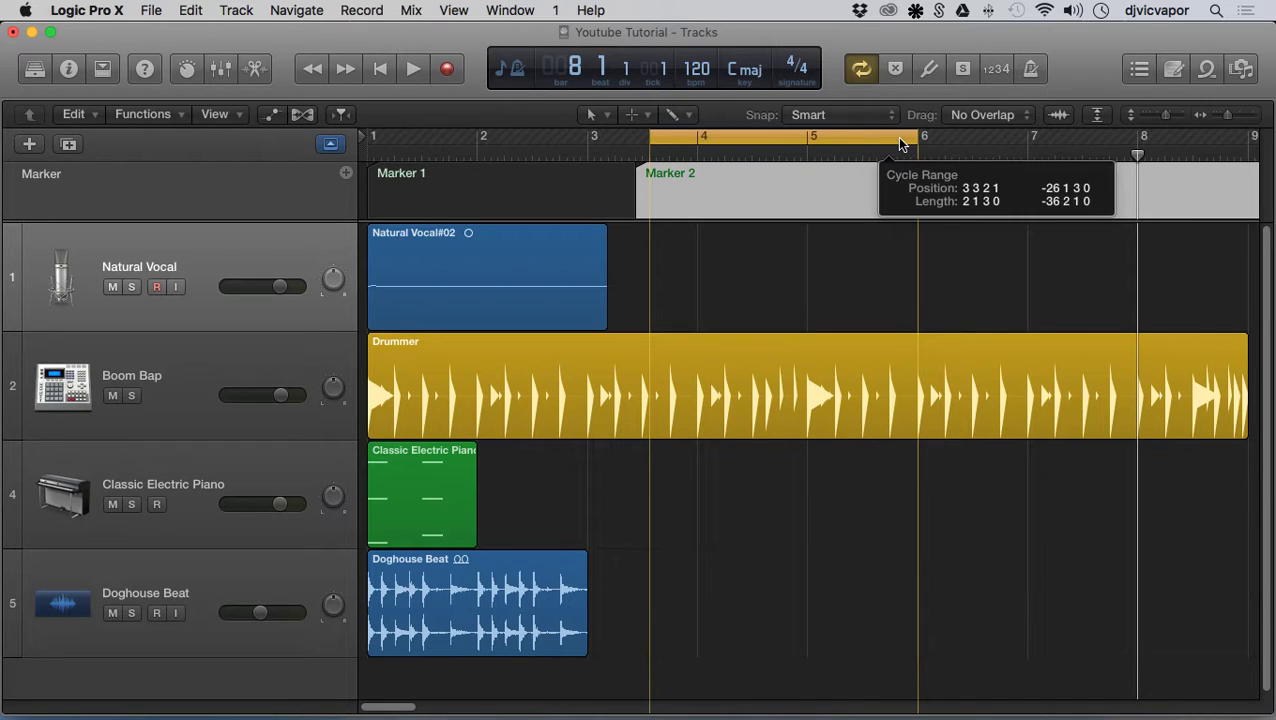
pyautogui.moveTo(897, 143); pyautogui.dragTo(897, 140)
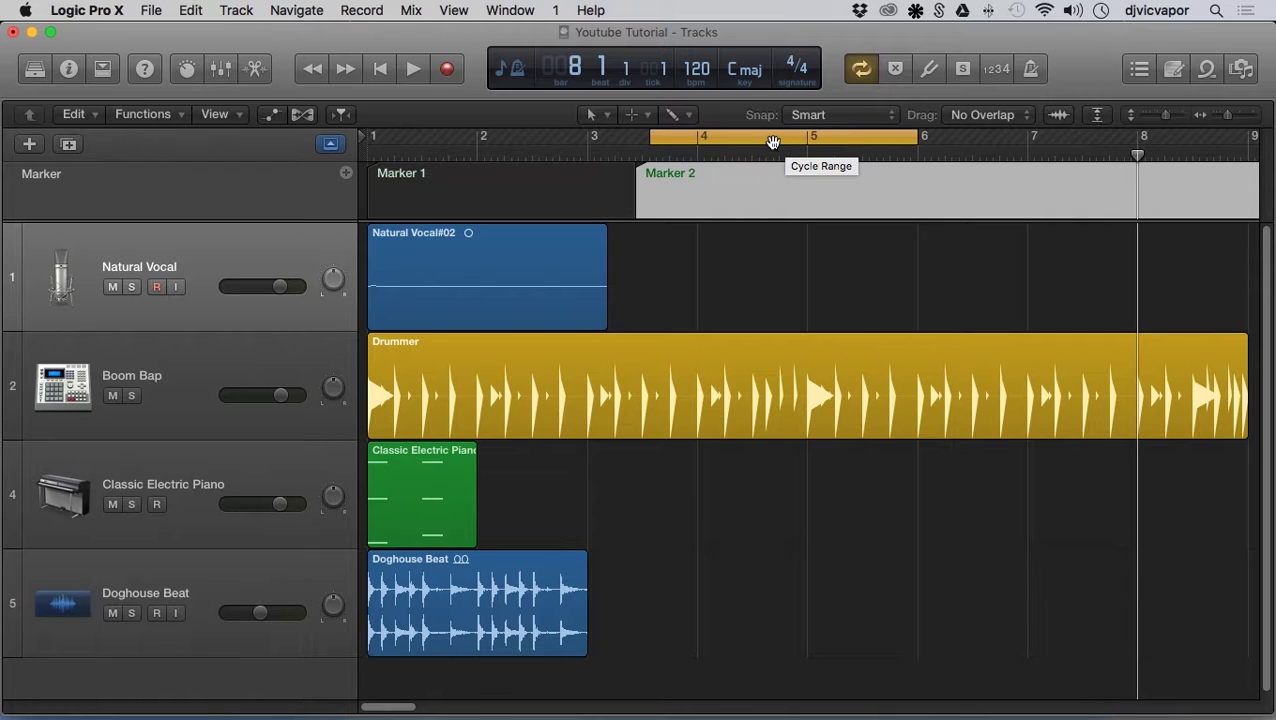
pyautogui.moveTo(774, 141); pyautogui.dragTo(778, 189)
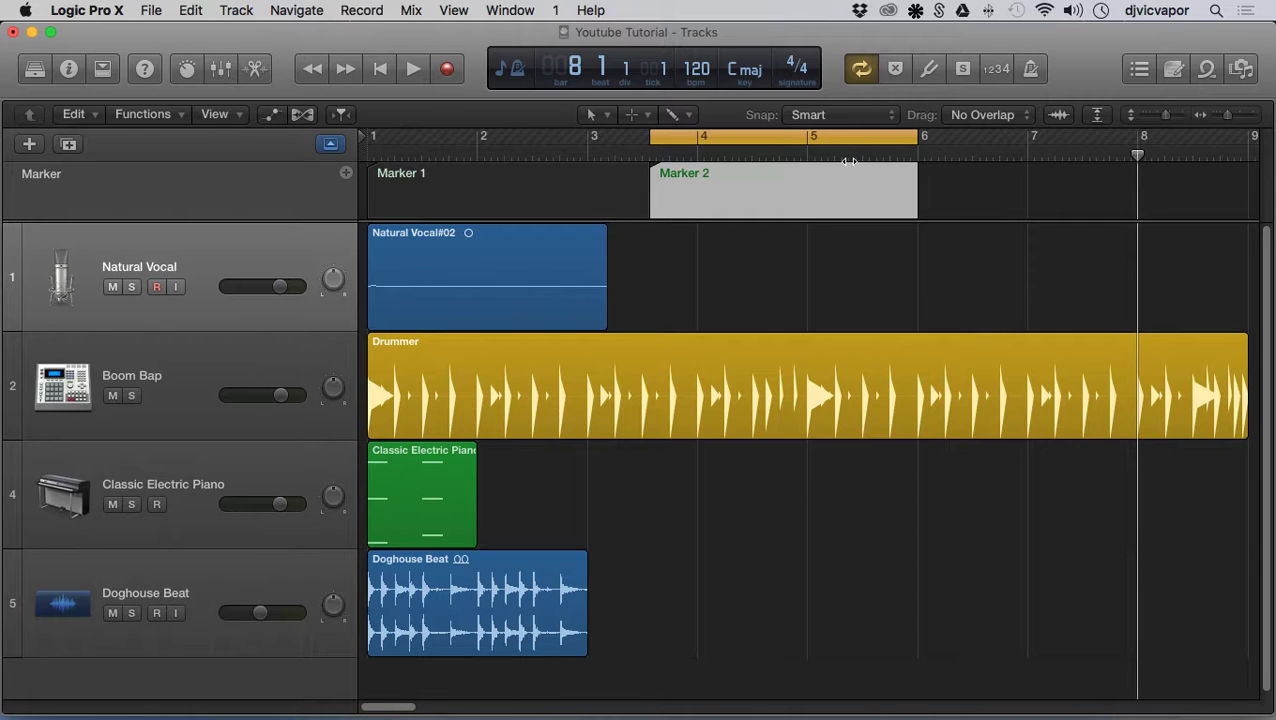
# Step: Extend the cycle range's end to bar 7 and resize Marker 2 to match
pyautogui.moveTo(916, 137)
pyautogui.mouseDown()
pyautogui.moveTo(806, 138)
pyautogui.moveTo(743, 200)
pyautogui.mouseUp()
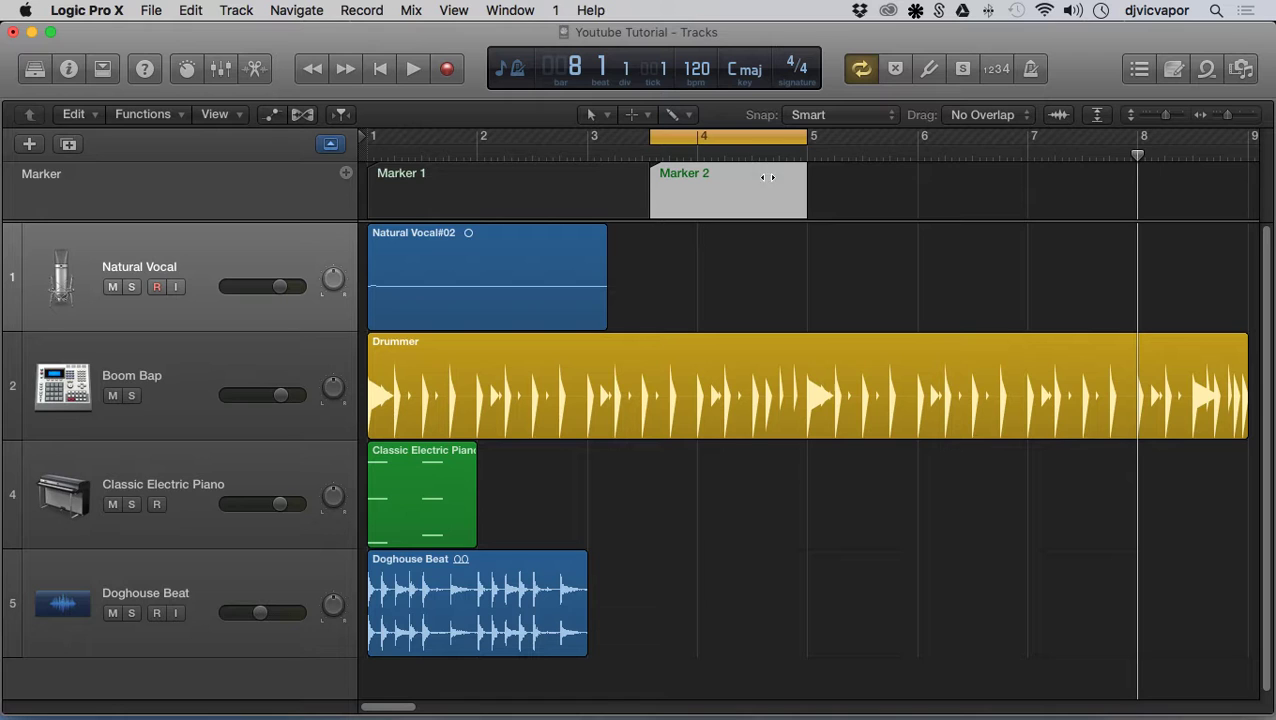
pyautogui.moveTo(806, 140); pyautogui.dragTo(1033, 145)
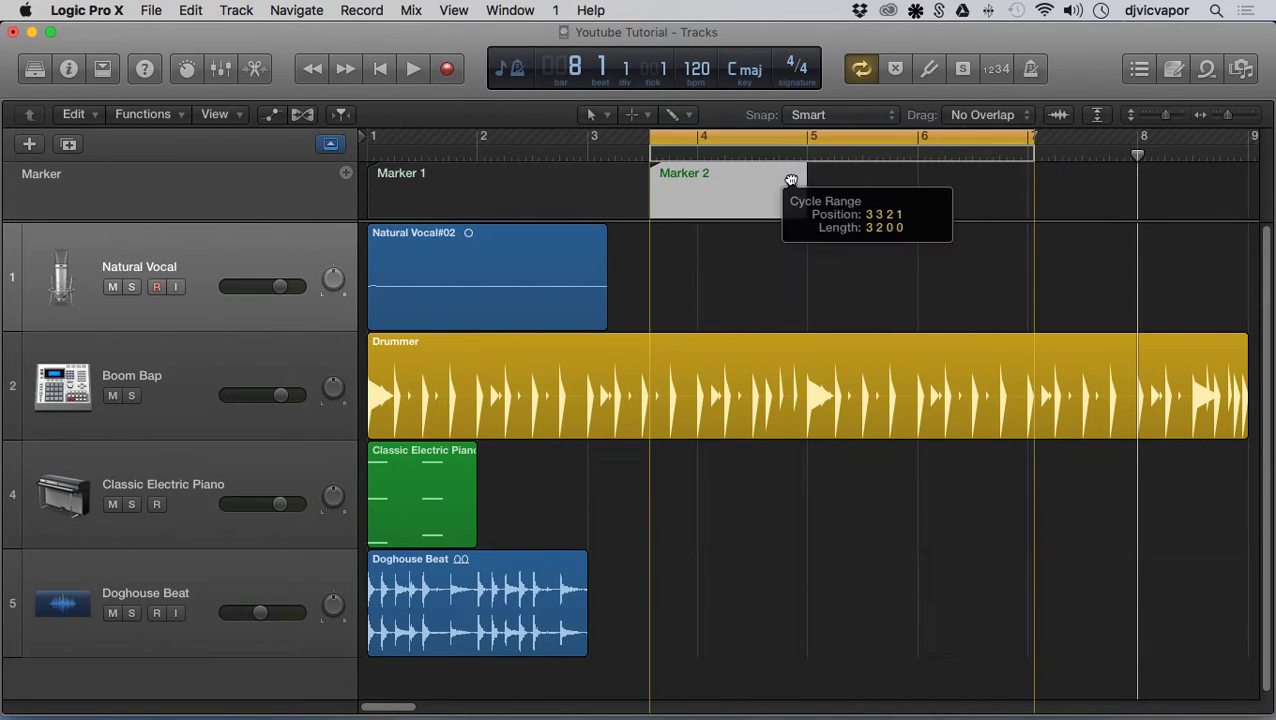
pyautogui.moveTo(791, 180); pyautogui.dragTo(791, 179)
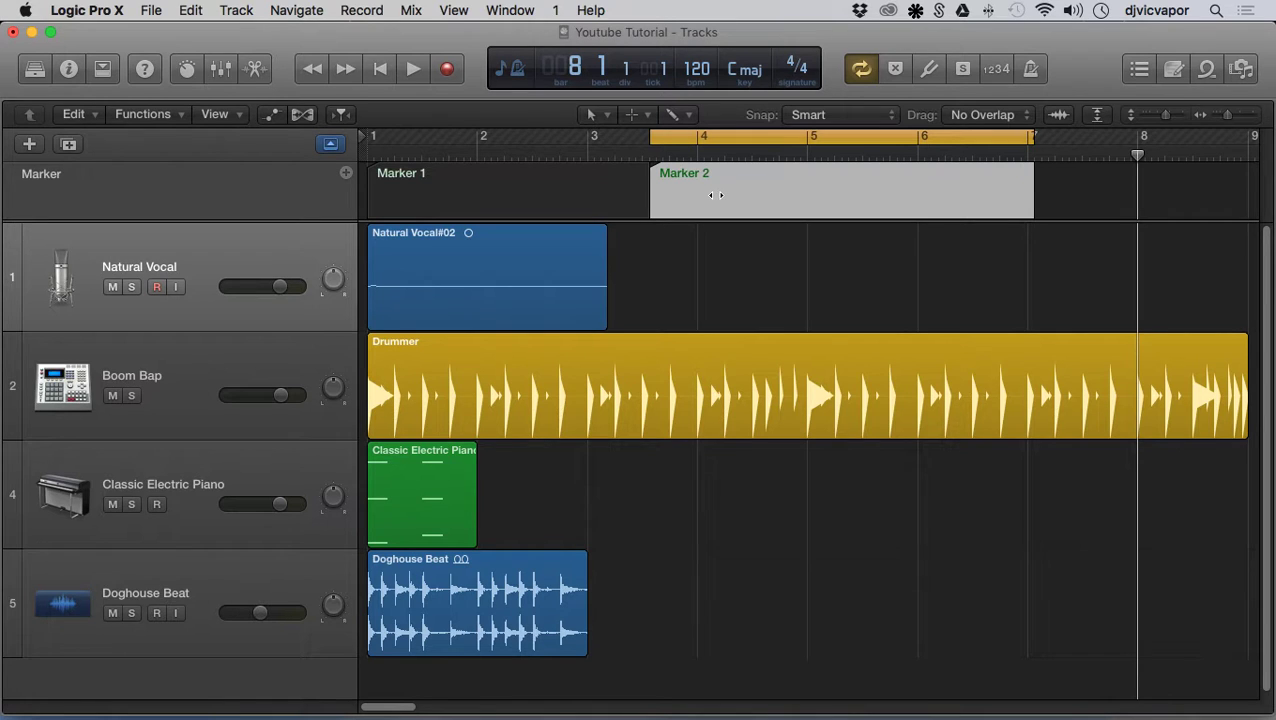
# Step: Color Marker 1 lavender blue from the Option-C colour palette, then close the palette
pyautogui.click(499, 197)
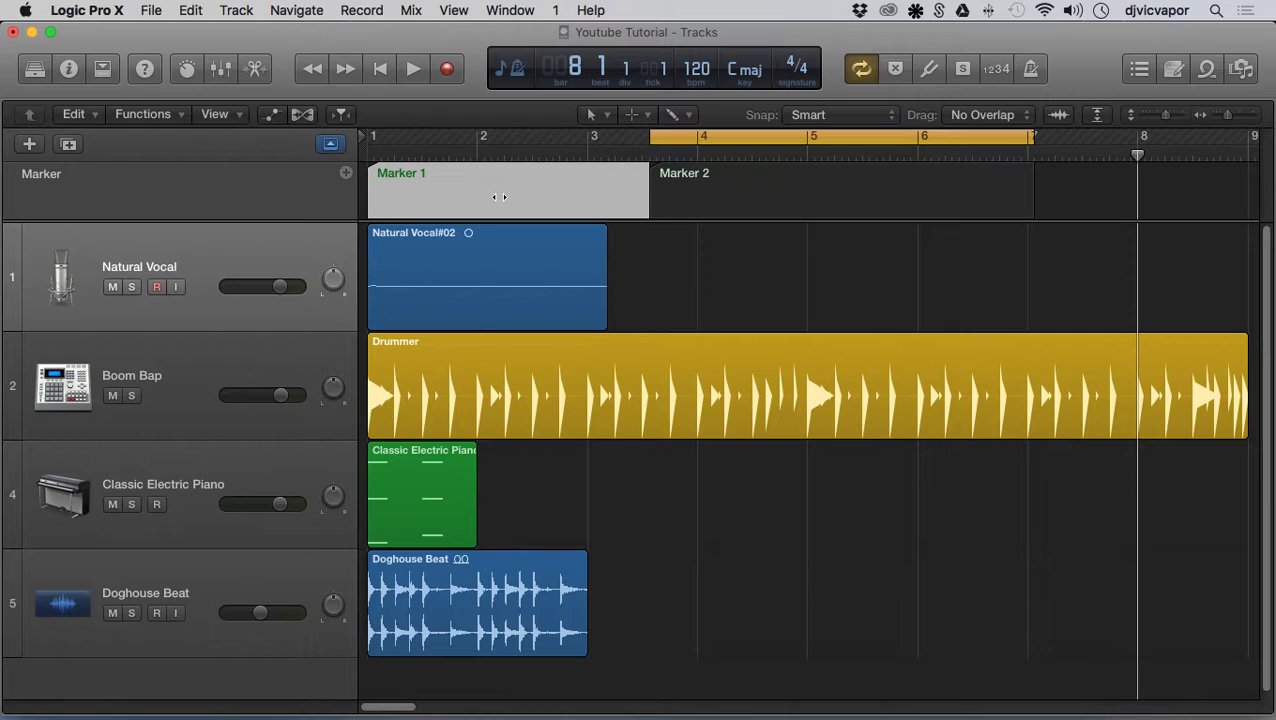
pyautogui.hotkey('alt', 'c')
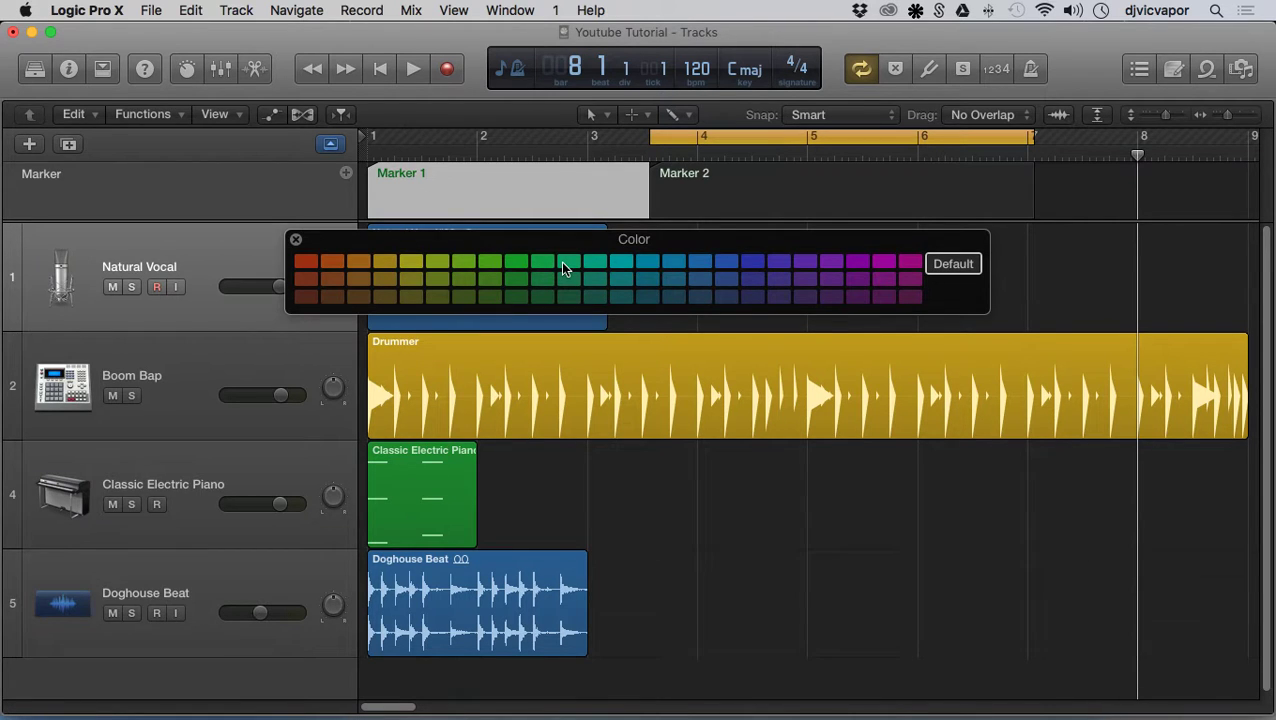
pyautogui.moveTo(560, 250); pyautogui.dragTo(608, 256)
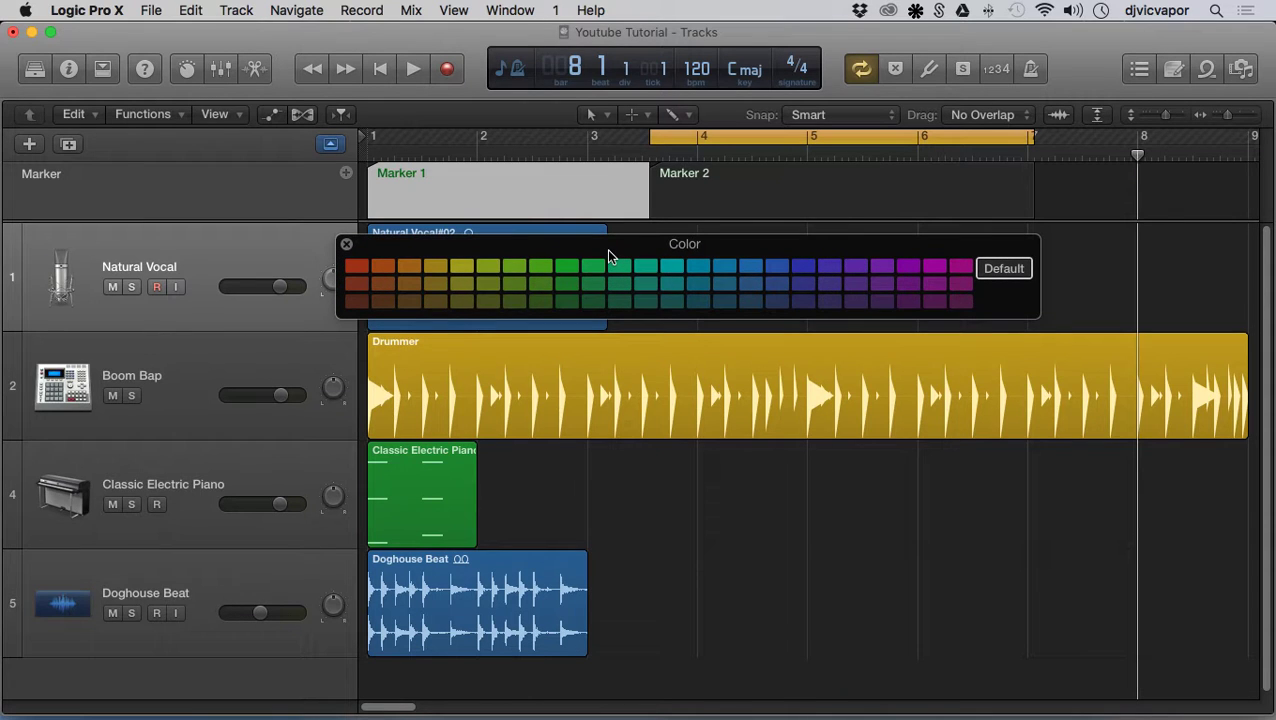
pyautogui.click(438, 264)
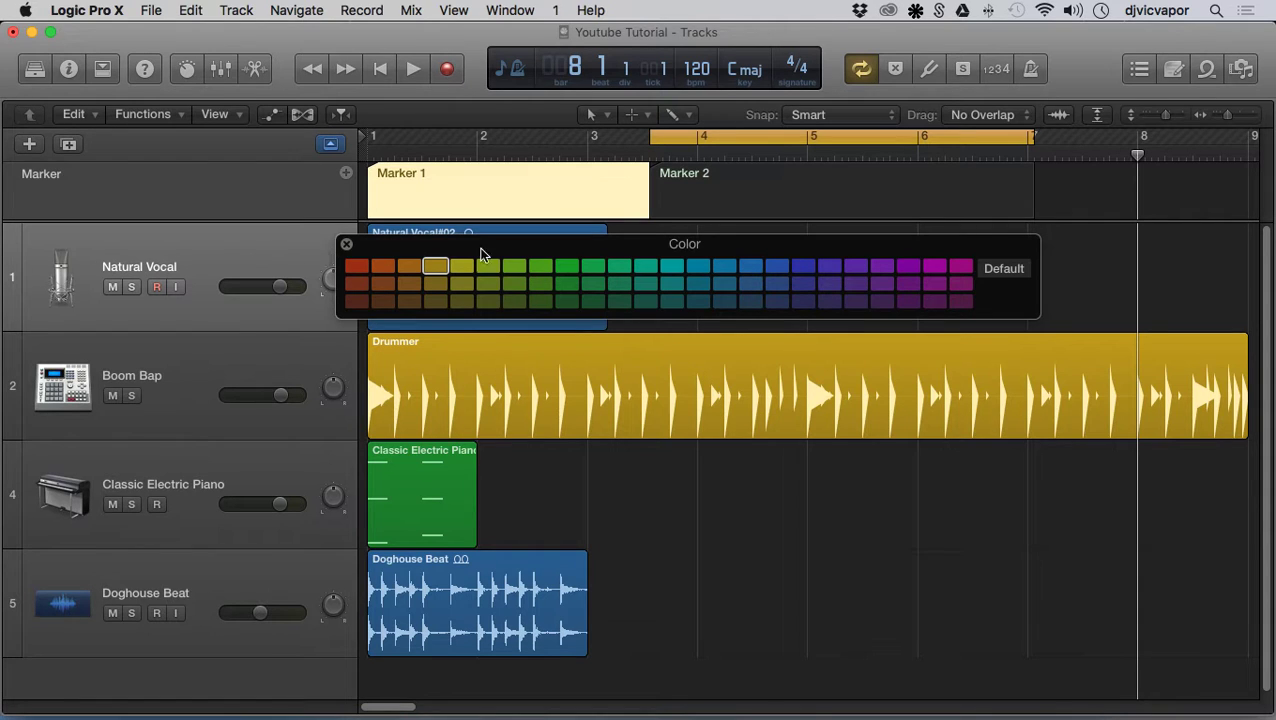
pyautogui.click(696, 268)
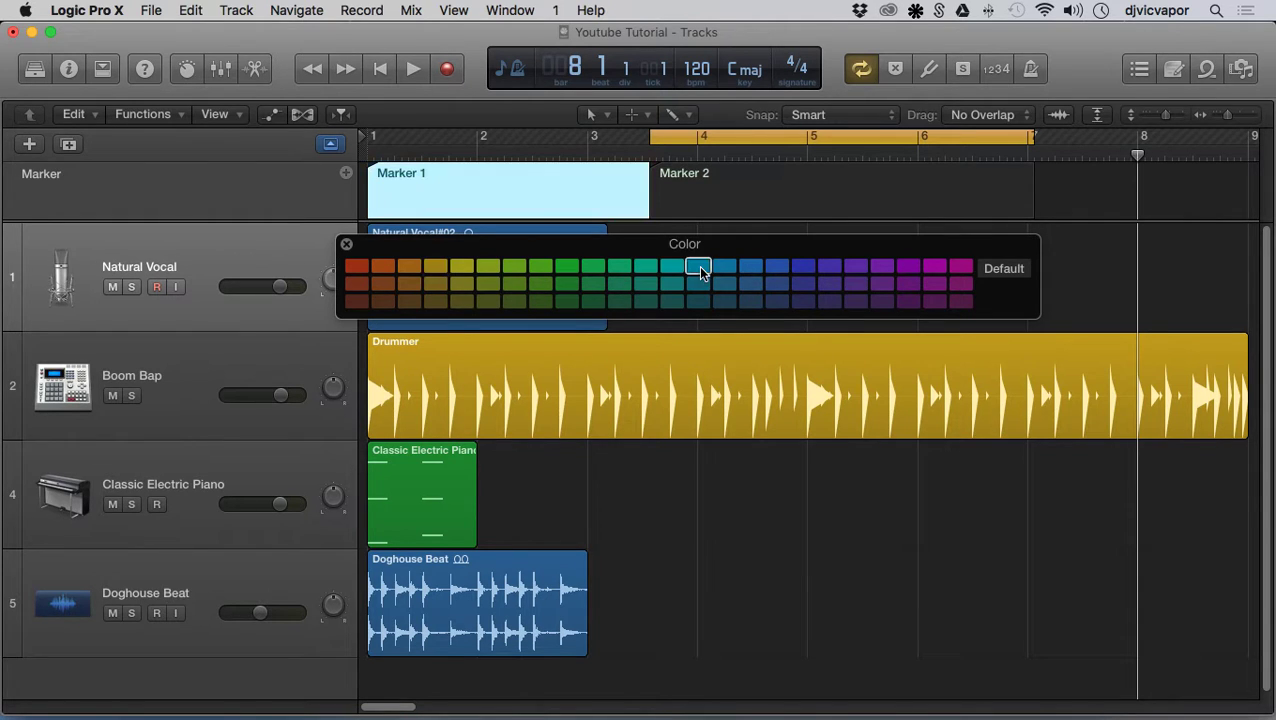
pyautogui.click(800, 286)
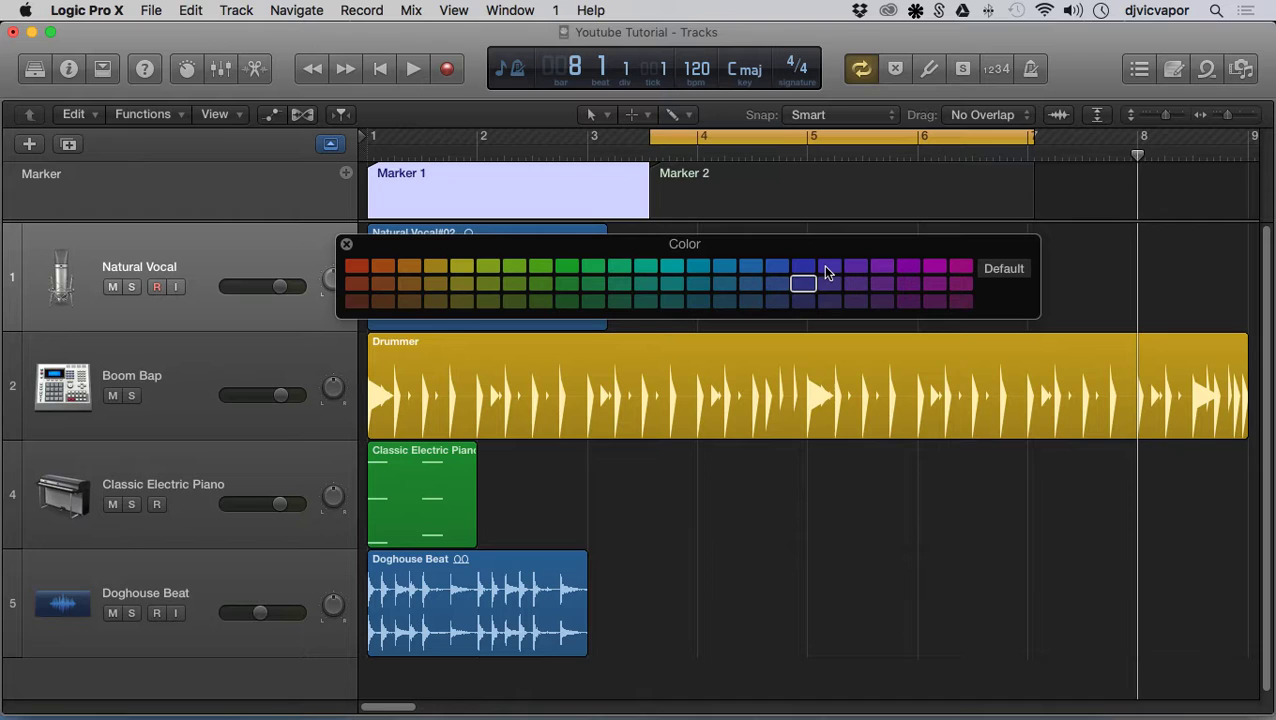
pyautogui.click(346, 244)
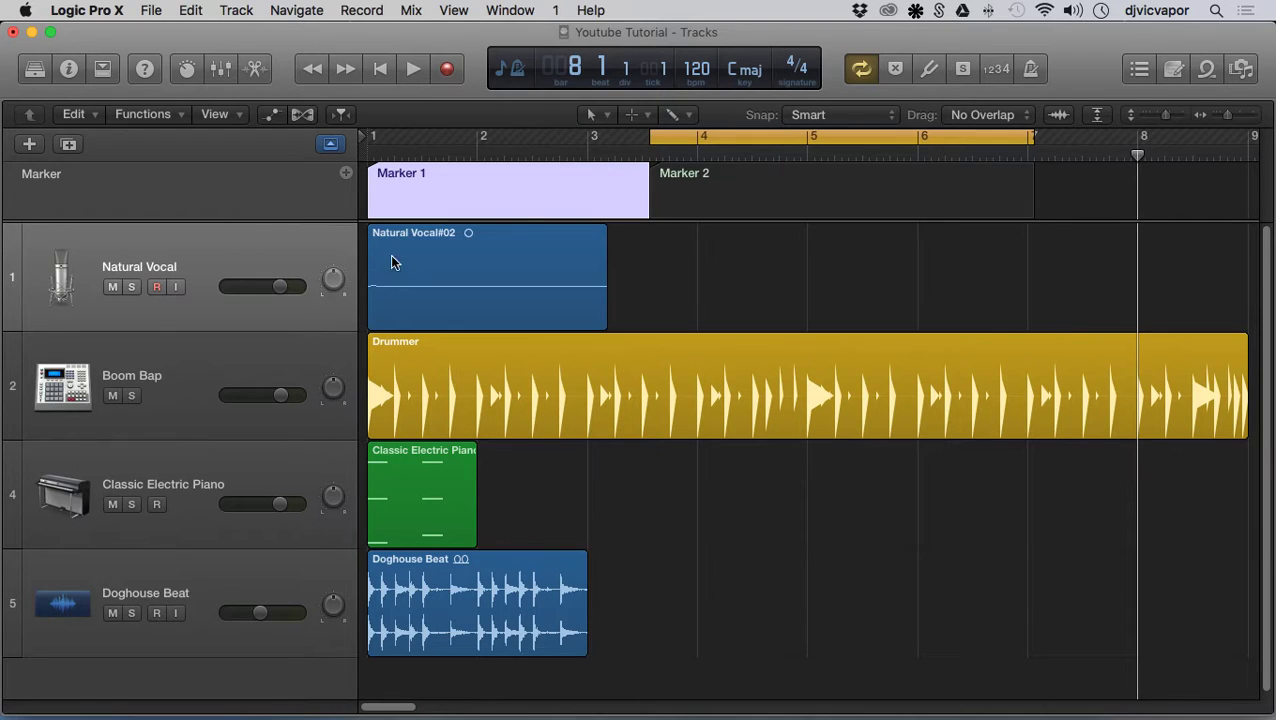
# Step: Rename Marker 1 to 'Intro'
pyautogui.doubleClick(460, 182)
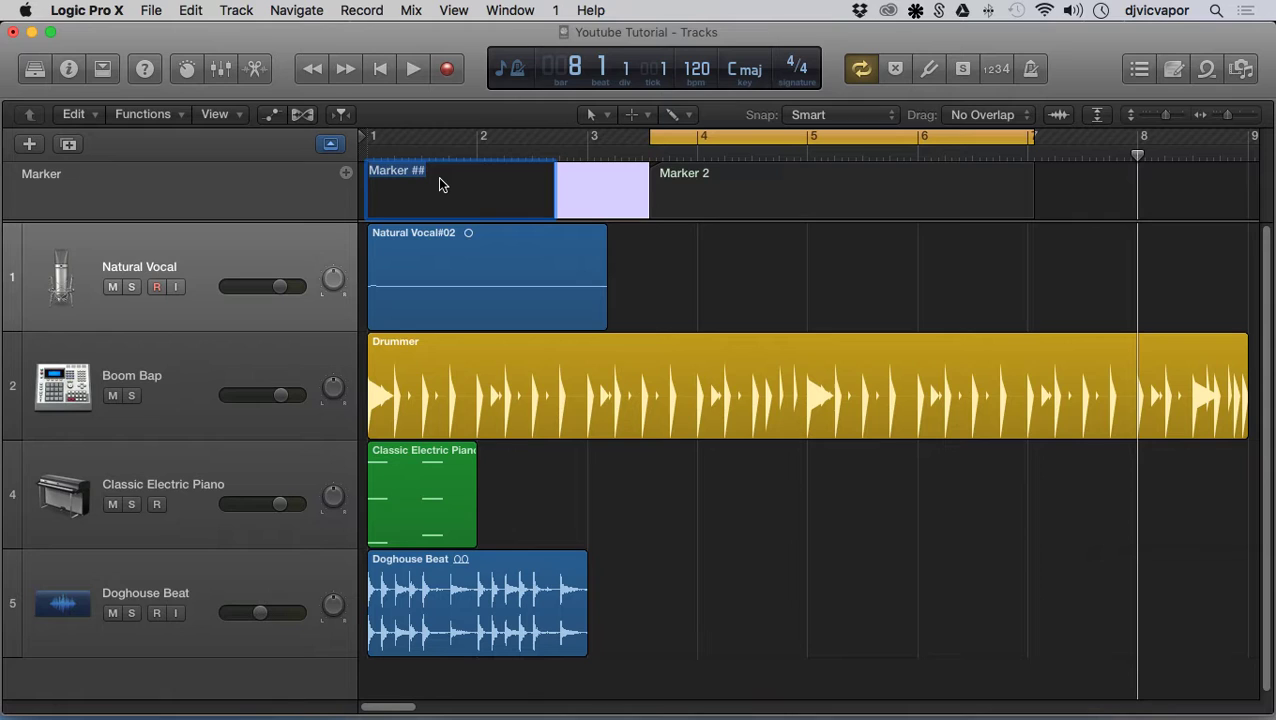
pyautogui.write('Intro')
pyautogui.press('Return')
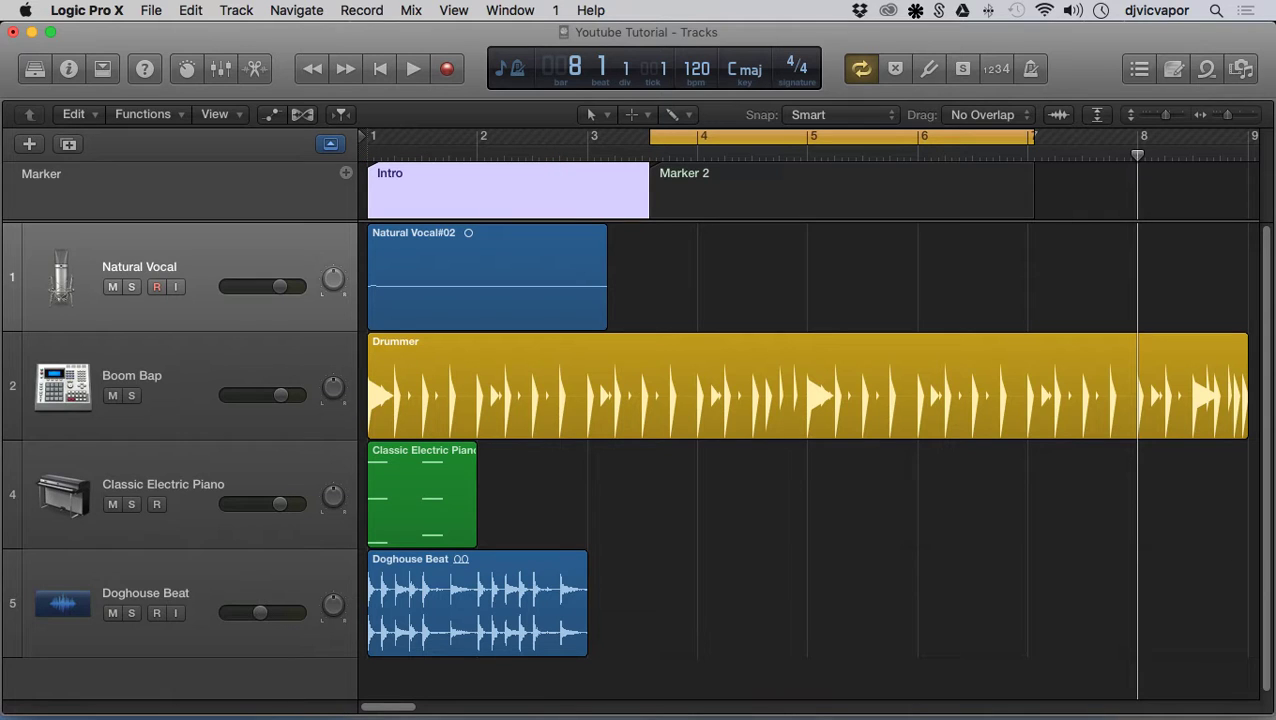
# Step: Rename Marker 2 to 'Verse'
pyautogui.doubleClick(686, 188)
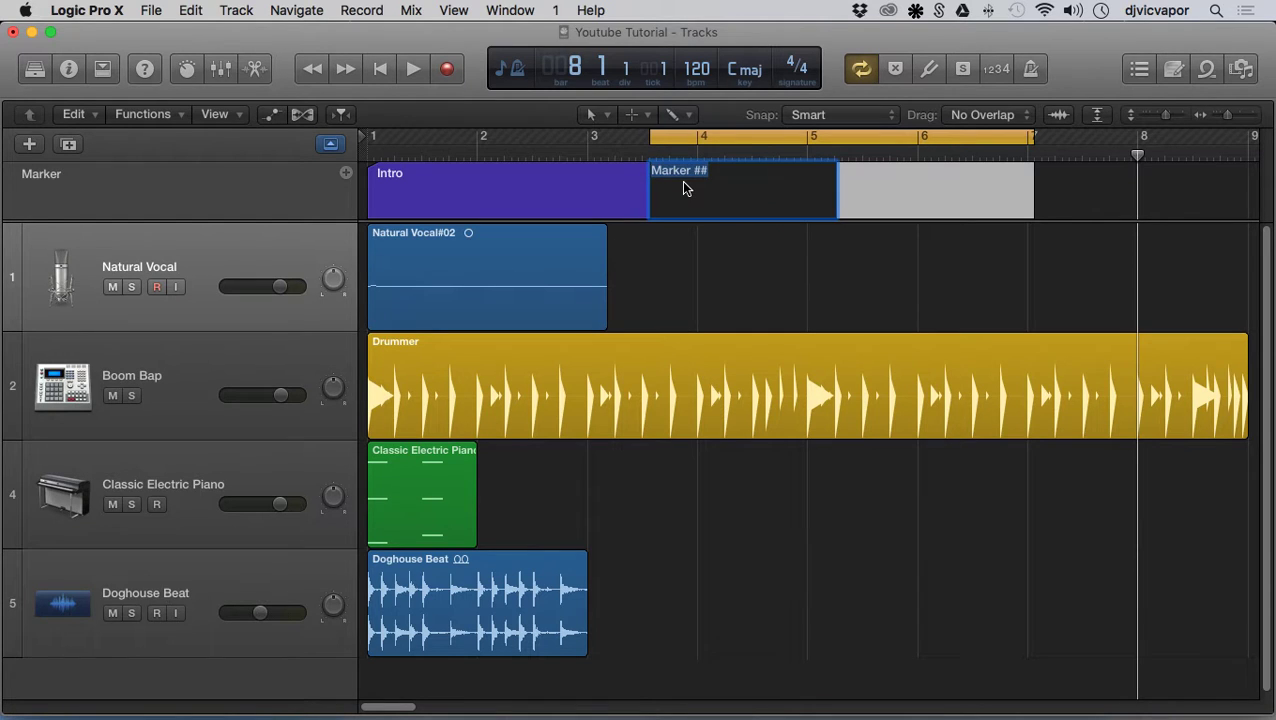
pyautogui.write('Verse')
pyautogui.press('Return')
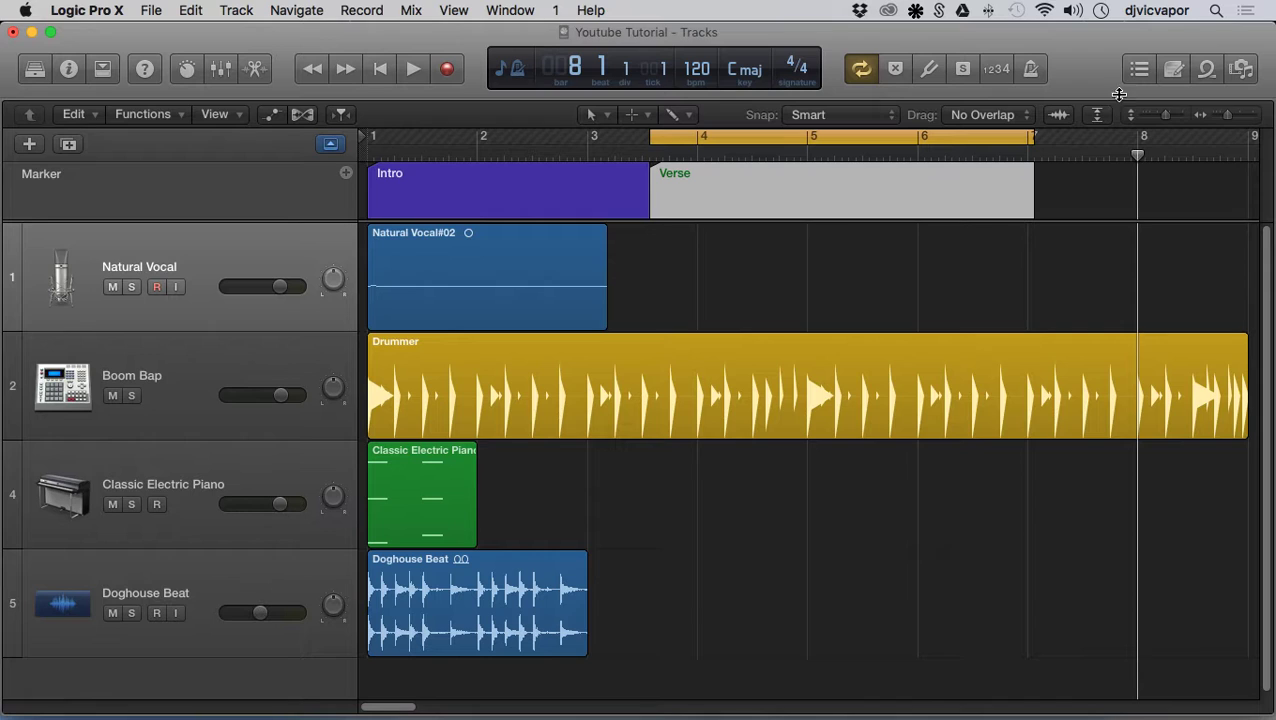
# Step: In the Marker list, add the note 'I coud use an eq on this area' beneath the Intro marker's name
pyautogui.click(1140, 70)
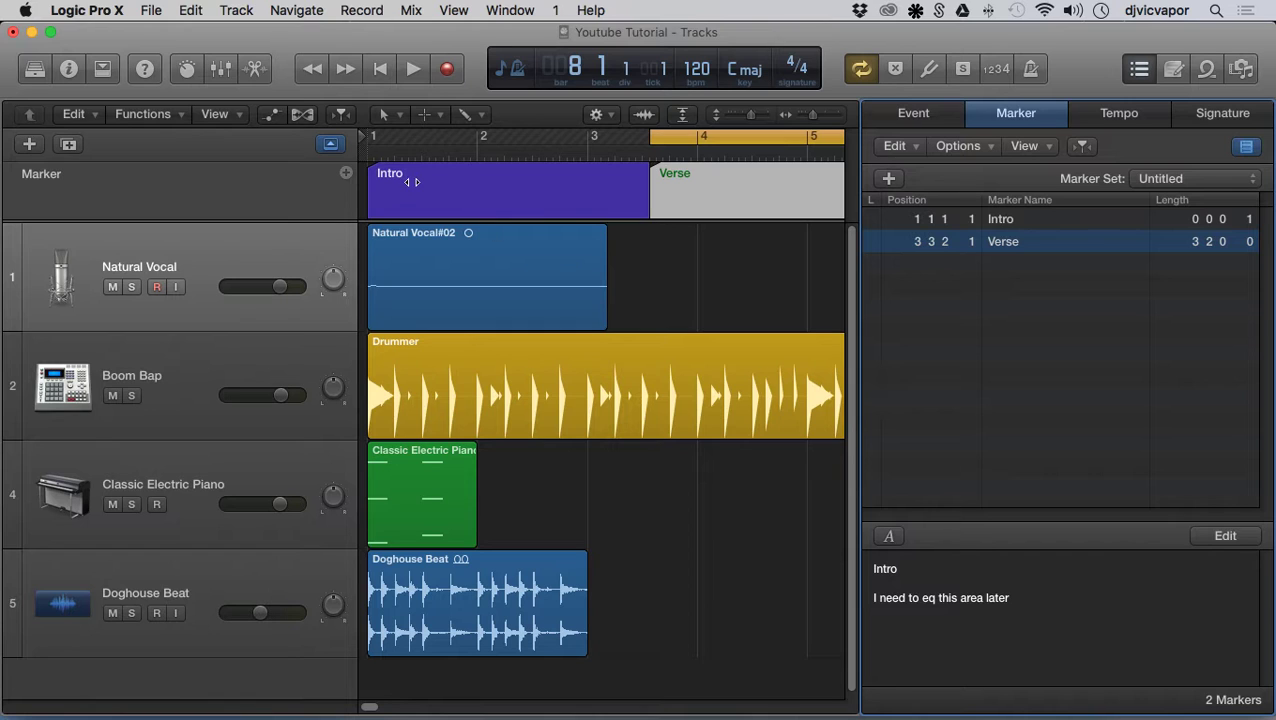
pyautogui.click(955, 220)
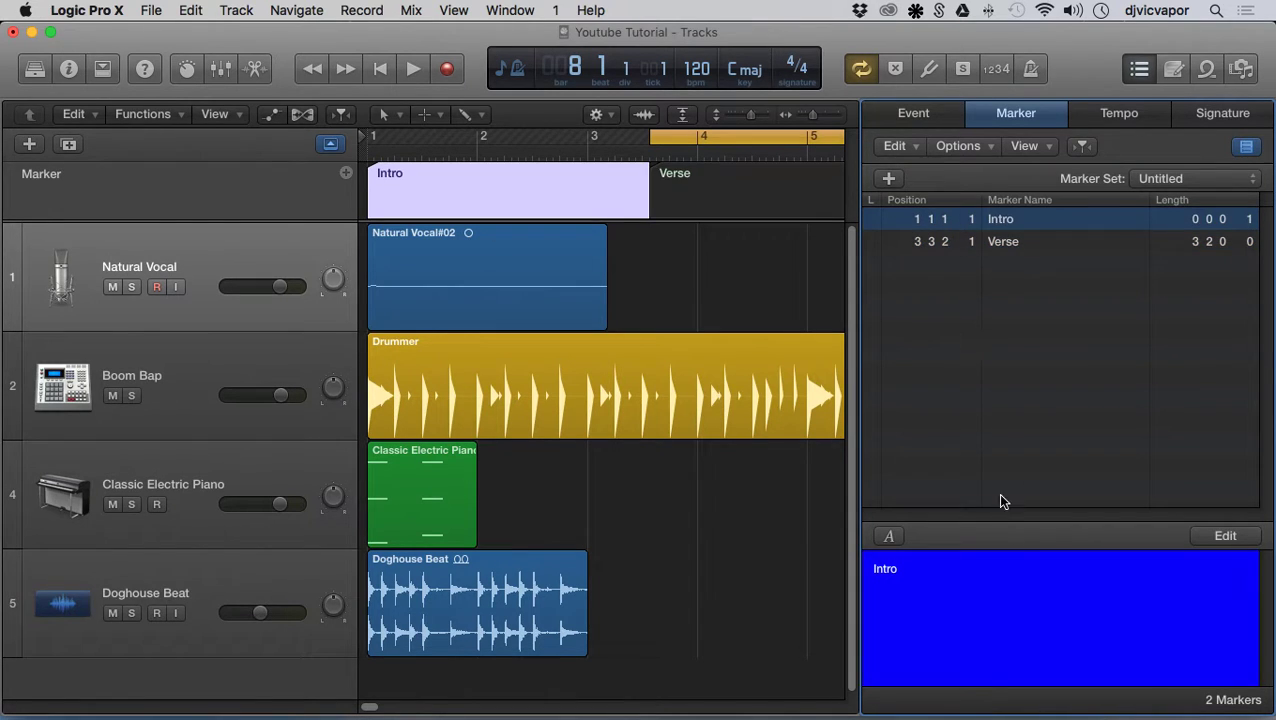
pyautogui.doubleClick(936, 572)
pyautogui.press('Return')
pyautogui.write('I coud use an eq')
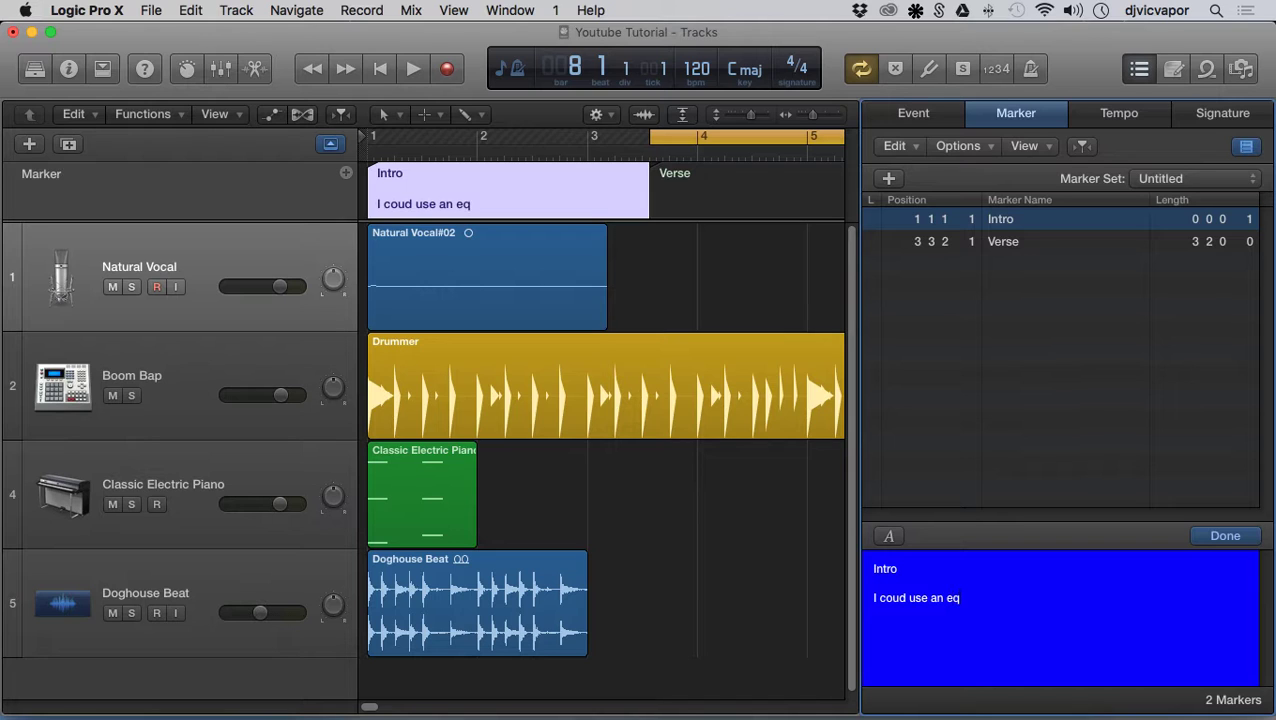
pyautogui.write(' on this area')
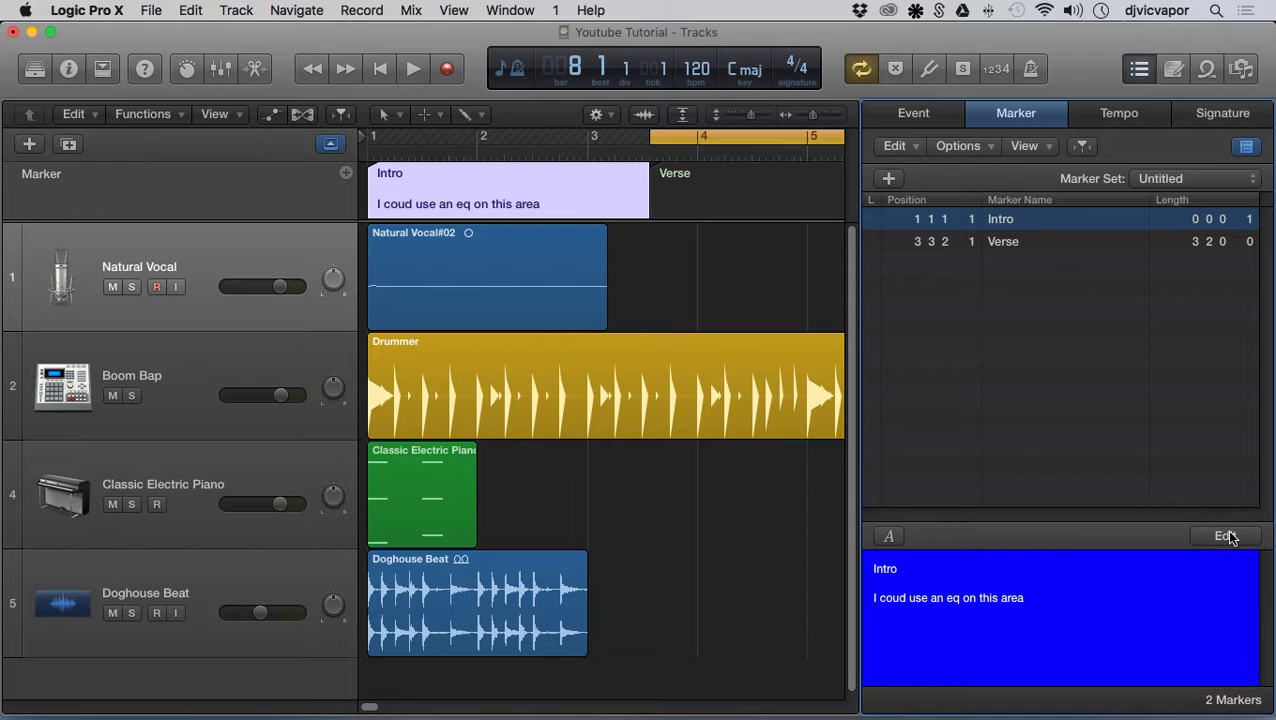
pyautogui.click(1140, 72)
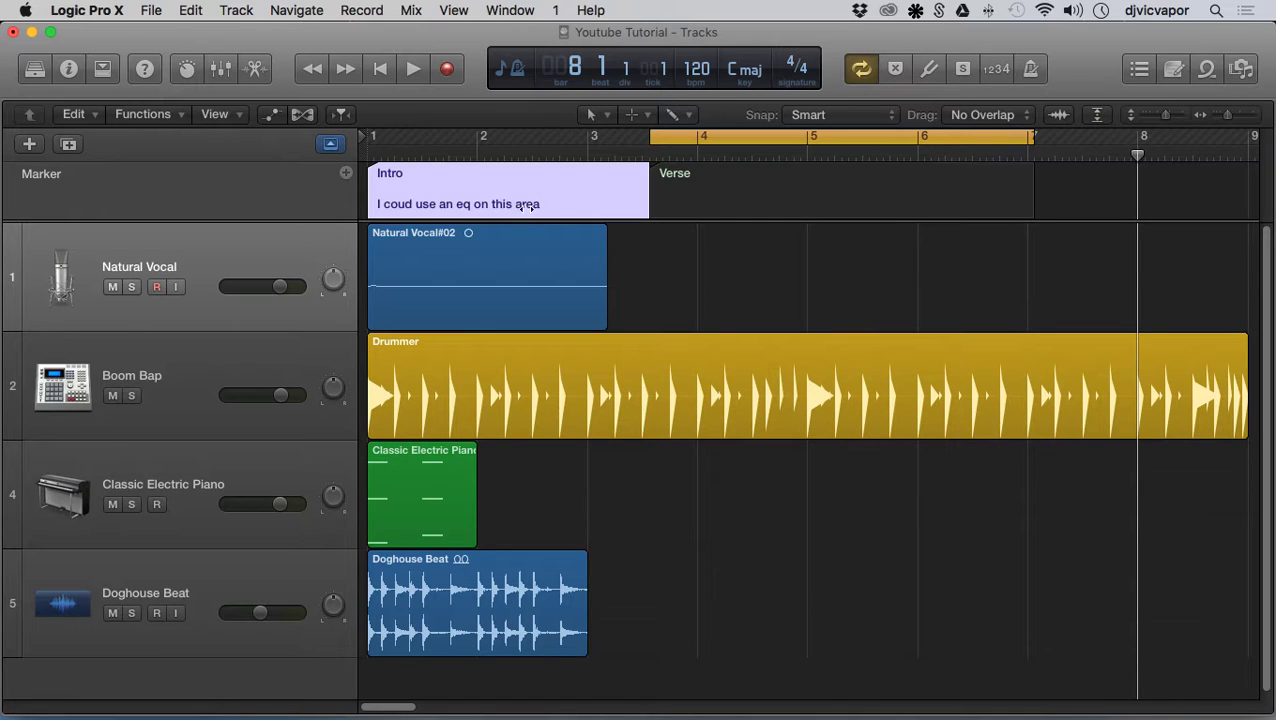